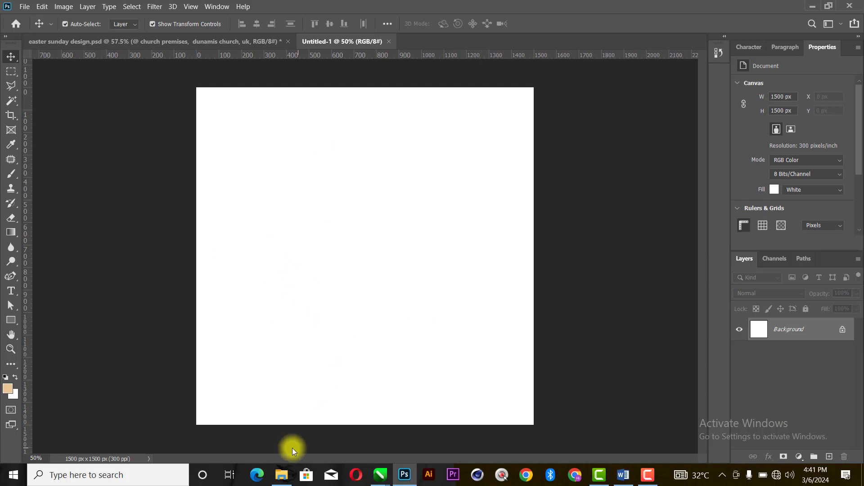
Place the high-angle-crown-thorns-rusty-nails image from Downloads, scaled to about 36% and shifted left to X about -1781 px, Y -54 px
left_click(281, 476)
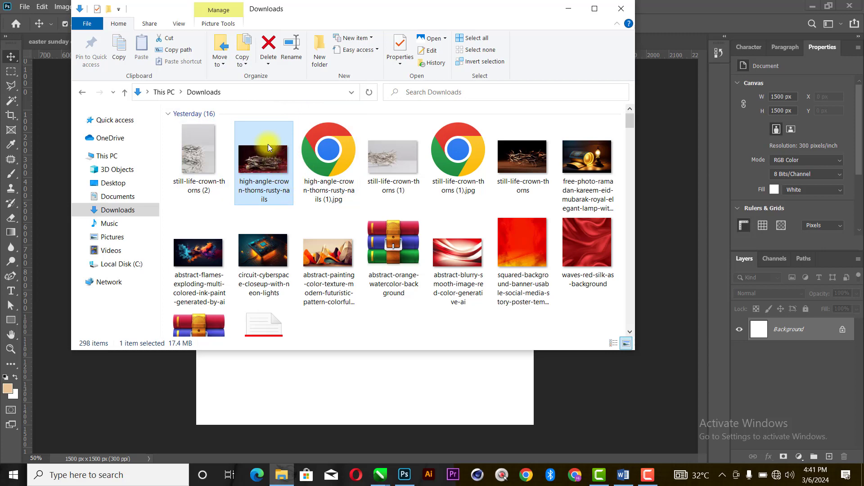
left_click_drag(268, 144, 342, 377)
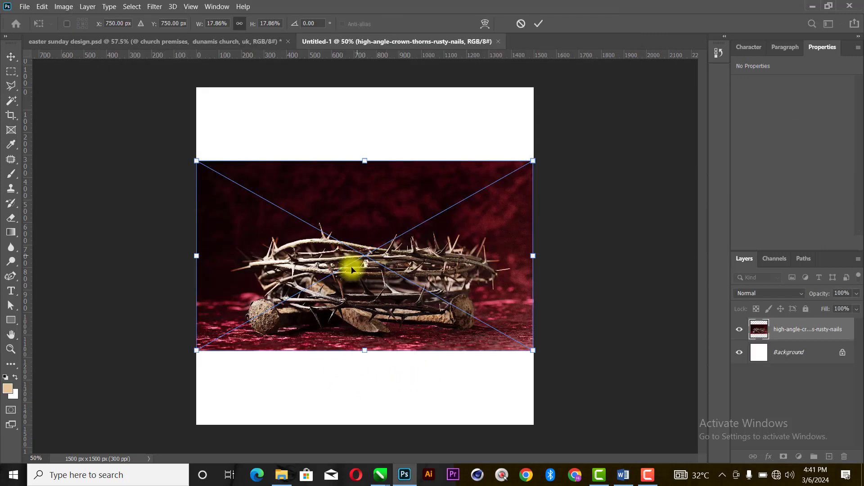
left_click_drag(370, 165, 366, 88)
left_click_drag(357, 352, 363, 430)
left_click_drag(465, 283, 298, 302)
left_click_drag(497, 110, 550, 80)
left_click_drag(498, 154, 395, 161)
mouse_move(464, 87)
left_mouse_down()
mouse_move(478, 79)
mouse_move(472, 75)
left_mouse_up()
left_click_drag(411, 230, 395, 230)
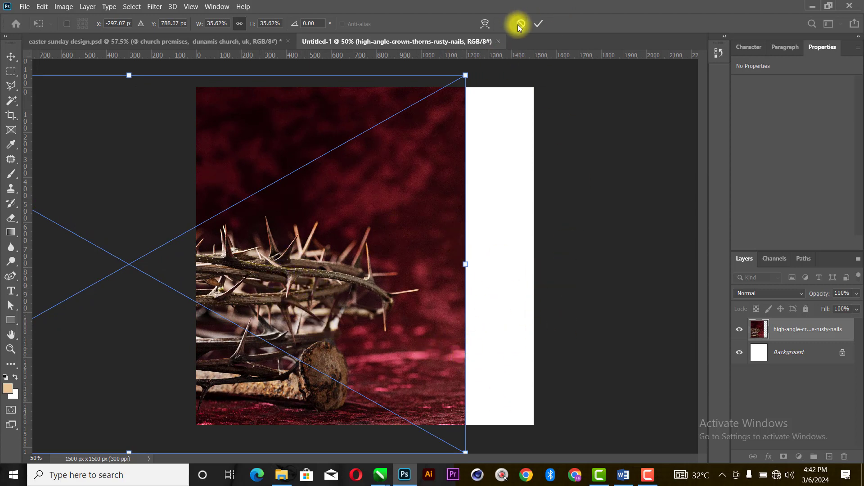
left_click(538, 23)
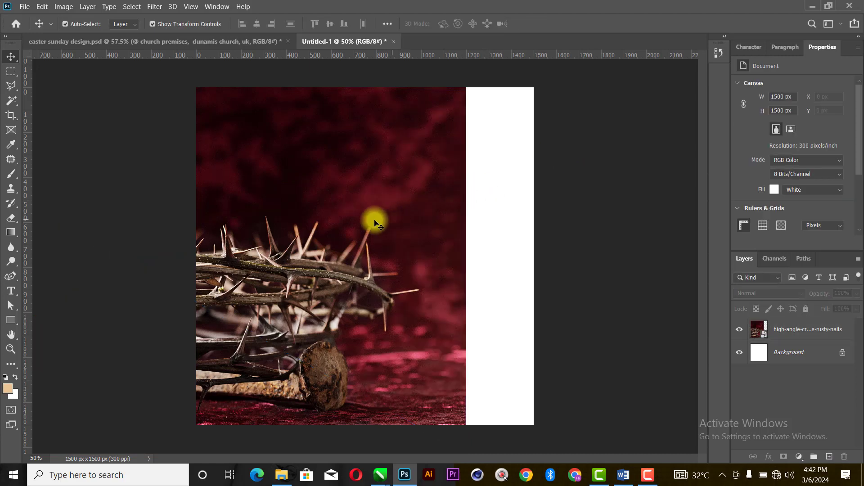
left_click(339, 221)
left_click_drag(339, 221, 341, 220)
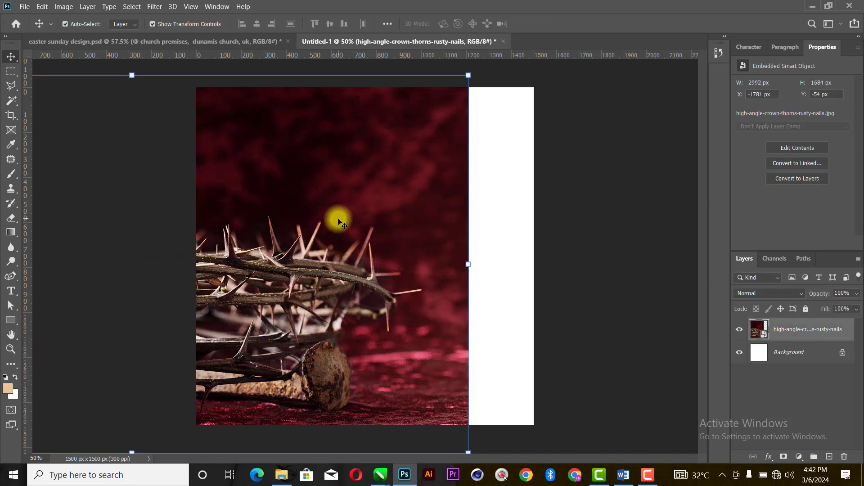
Rasterize the crown-of-thorns layer and select the blank strip at the canvas's right edge with a slight image overlap, about 325 by 1500 px
right_click(805, 330)
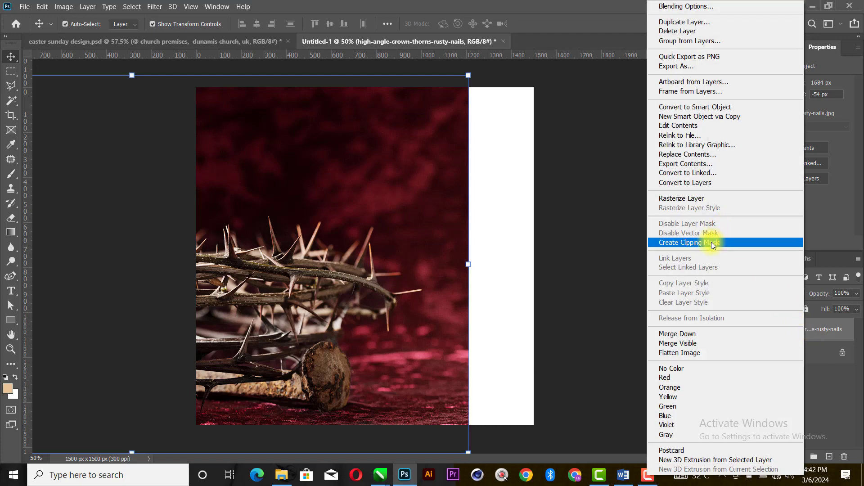
left_click(687, 201)
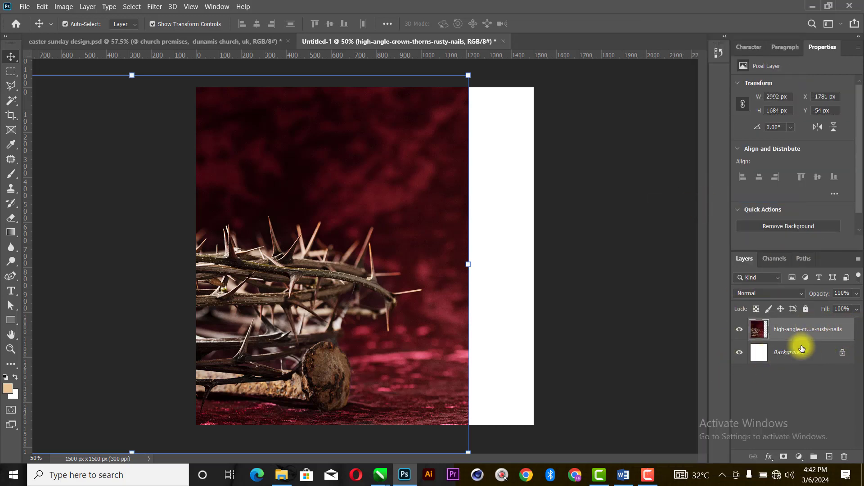
left_click(10, 73)
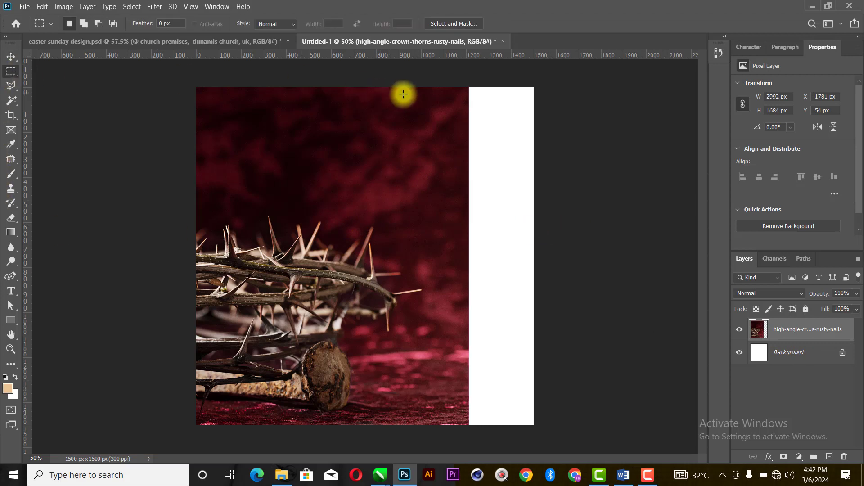
left_click_drag(461, 83, 579, 434)
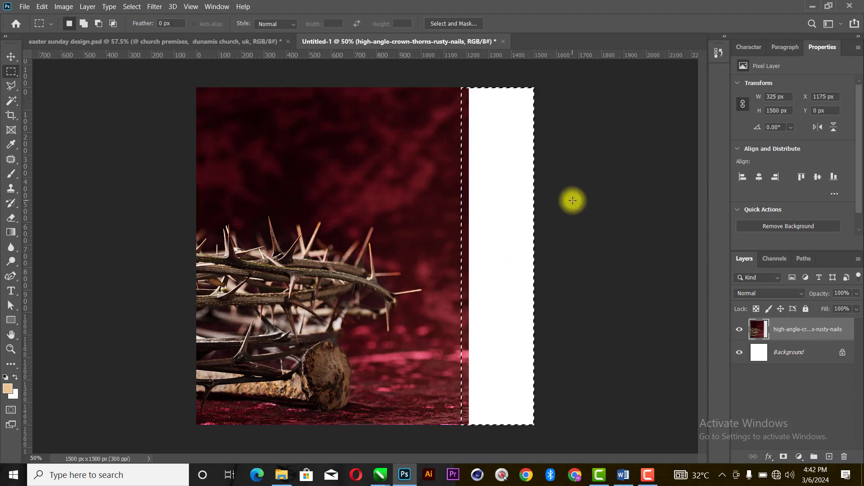
Fill the selected strip with Content-Aware contents at 100% opacity and Normal blending with Color Adaptation, and clear the selection
right_click(494, 186)
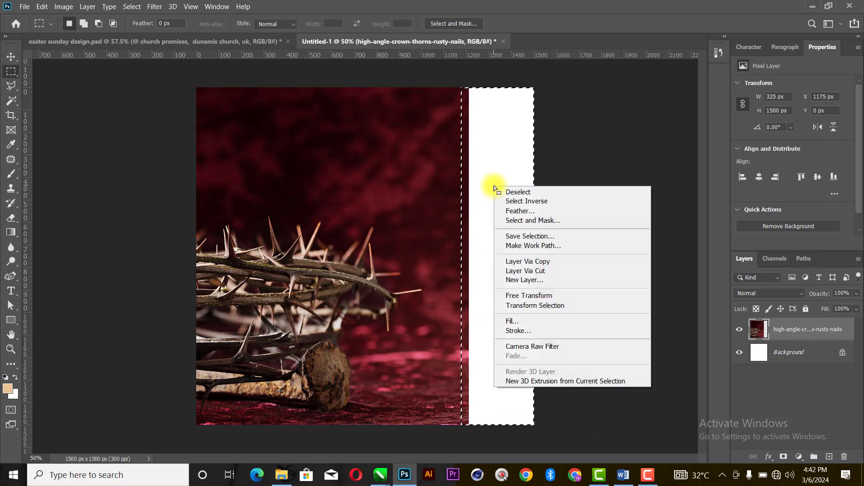
left_click(533, 320)
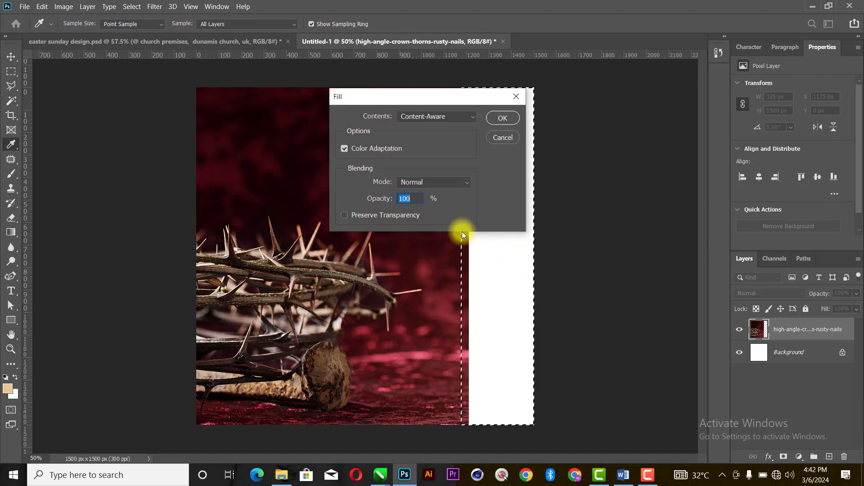
double_click(405, 198)
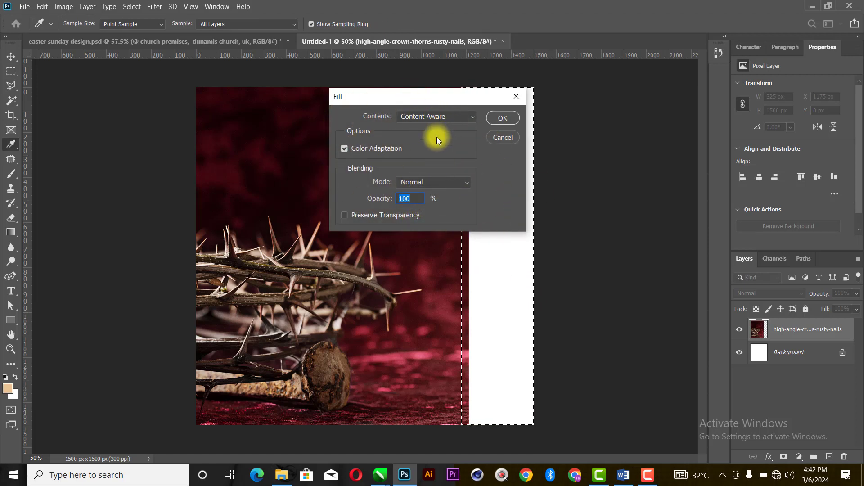
left_click(500, 118)
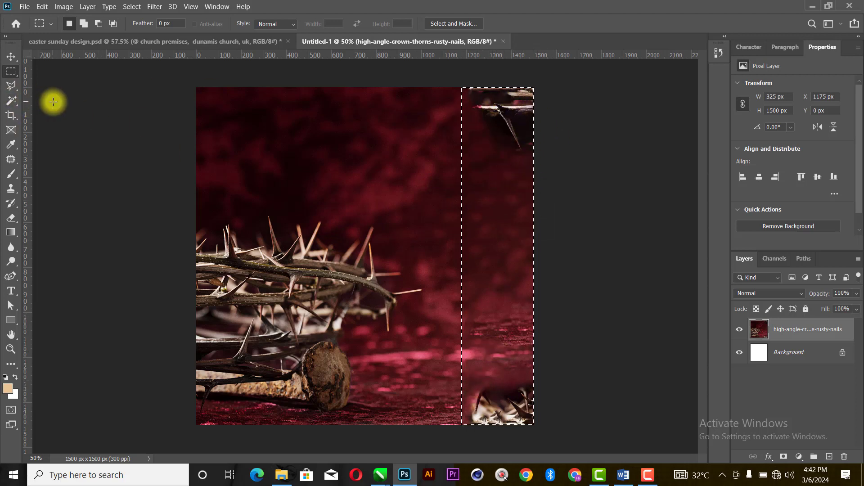
key("ctrl+d")
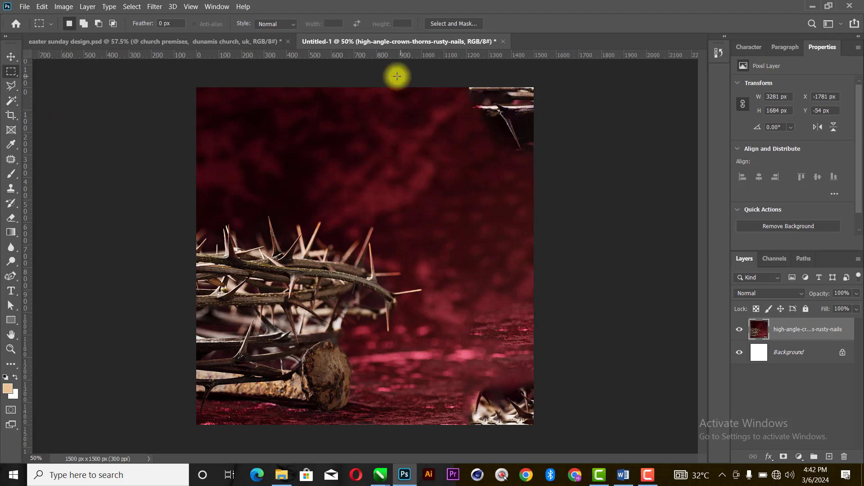
Patch out the stray thorns in the image's upper-right corner, about 322 by 313 px, using the clean red fabric below as source
left_click(10, 160)
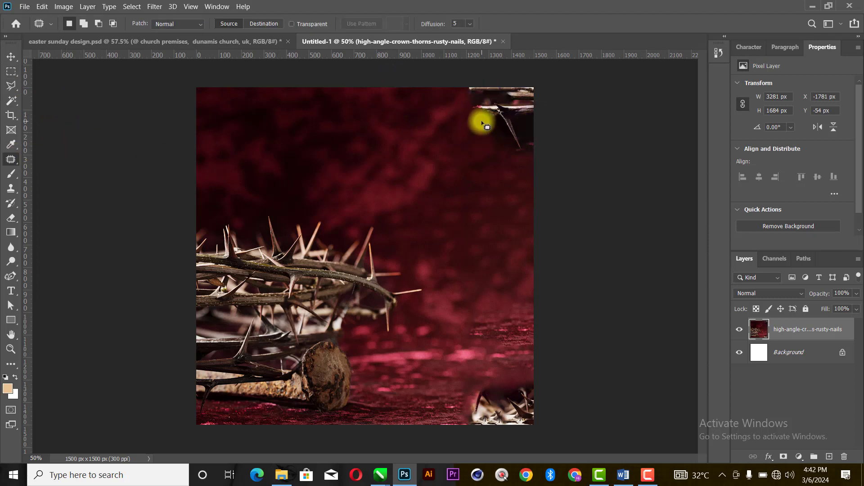
right_click(11, 163)
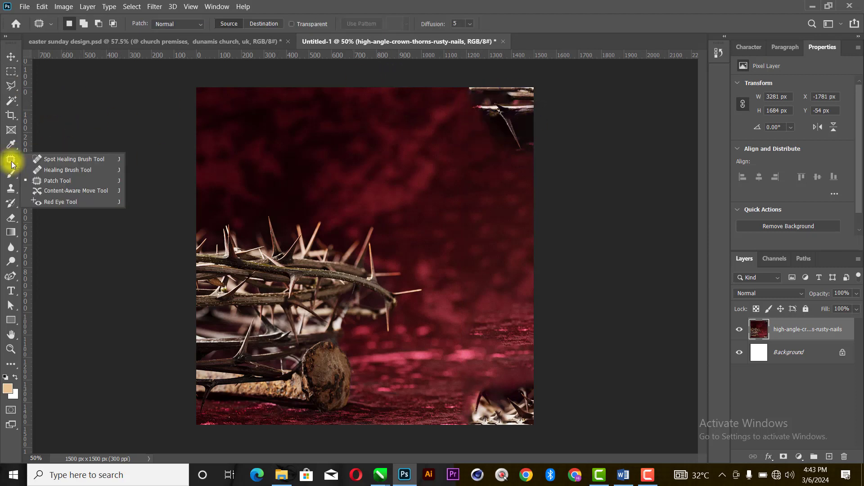
left_click(71, 182)
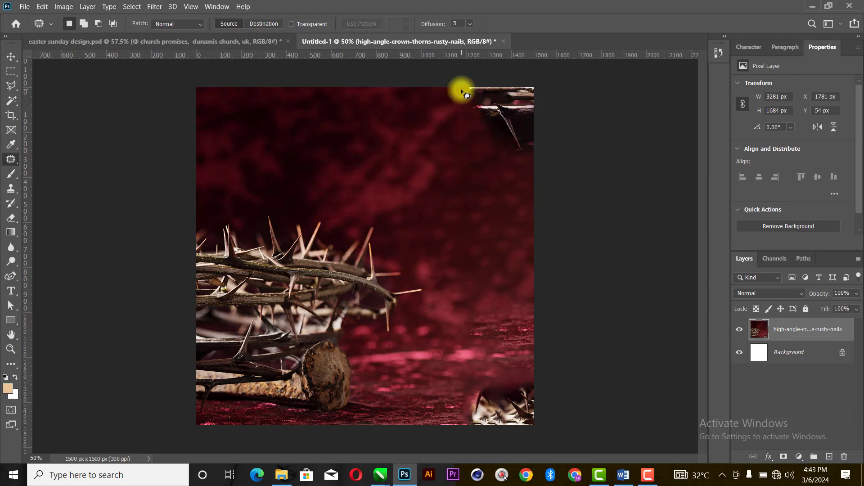
mouse_move(463, 87)
left_mouse_down()
mouse_move(473, 138)
mouse_move(516, 157)
mouse_move(546, 141)
mouse_move(544, 71)
mouse_move(469, 58)
left_mouse_up()
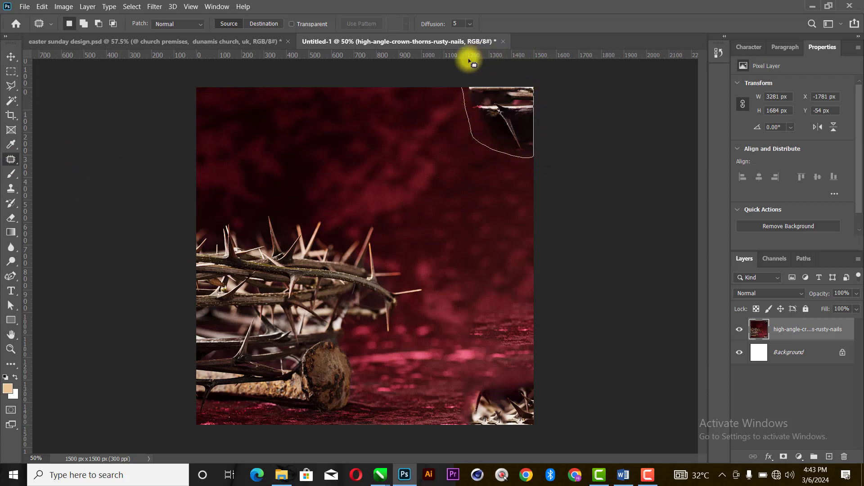
left_click_drag(468, 106, 497, 198)
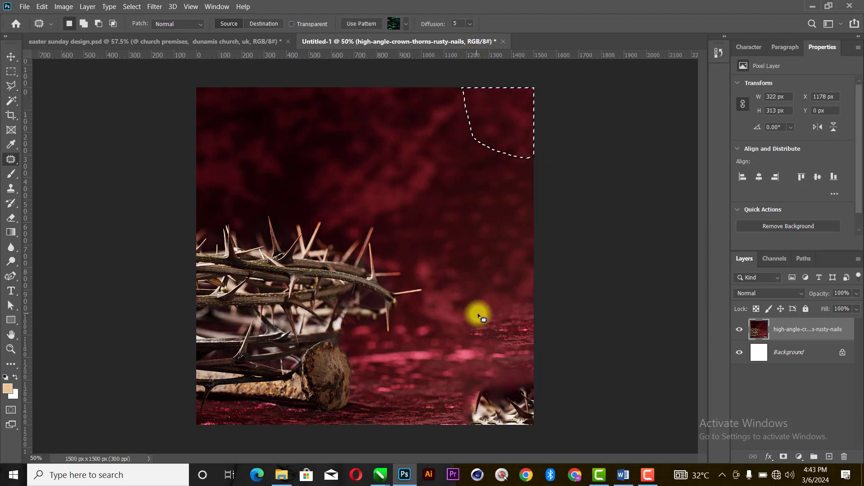
Patch out the stray thorns in the image's lower-right corner, about 346 by 320 px, using nearby fabric, and clear the selection
mouse_move(463, 371)
left_mouse_down()
mouse_move(542, 359)
mouse_move(551, 396)
mouse_move(545, 437)
mouse_move(455, 440)
left_mouse_up()
left_click_drag(489, 392, 498, 261)
left_click_drag(509, 383, 435, 395)
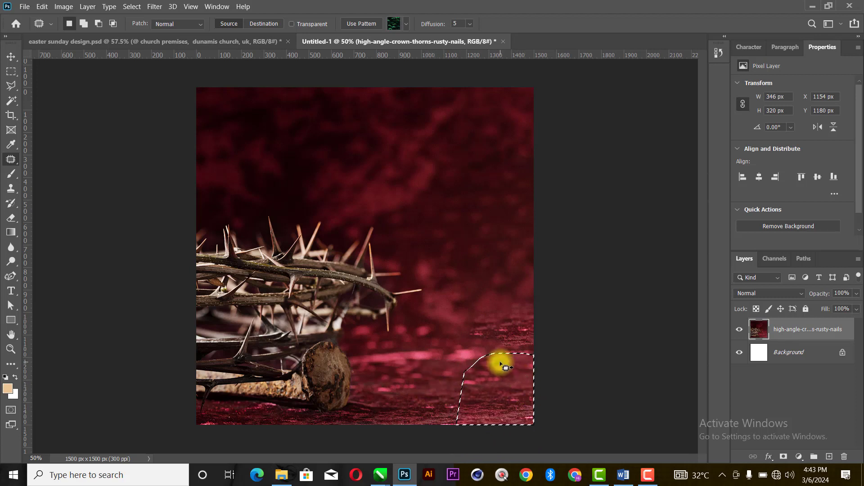
key("ctrl+d")
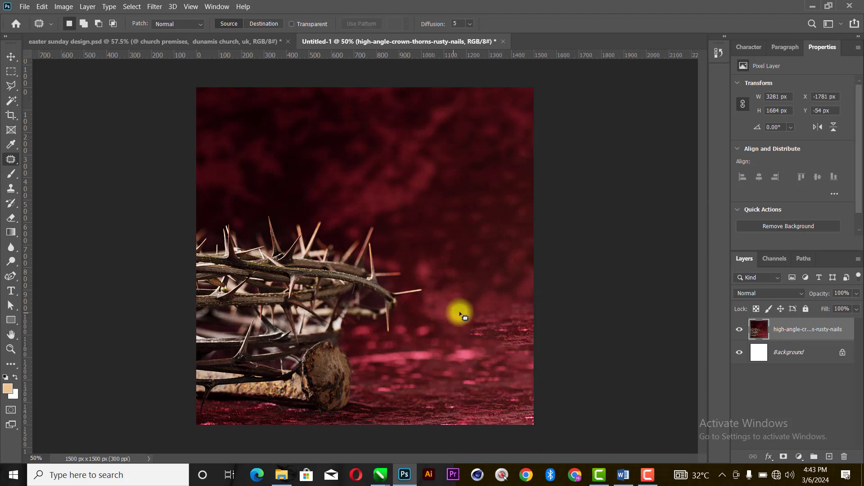
Patch the uneven fabric area midway down the image's right edge, about 352 by 314 px, with texture from above, and deselect
mouse_move(474, 309)
left_mouse_down()
mouse_move(538, 292)
mouse_move(523, 357)
mouse_move(465, 331)
mouse_move(455, 311)
left_mouse_up()
left_click_drag(509, 306, 490, 231)
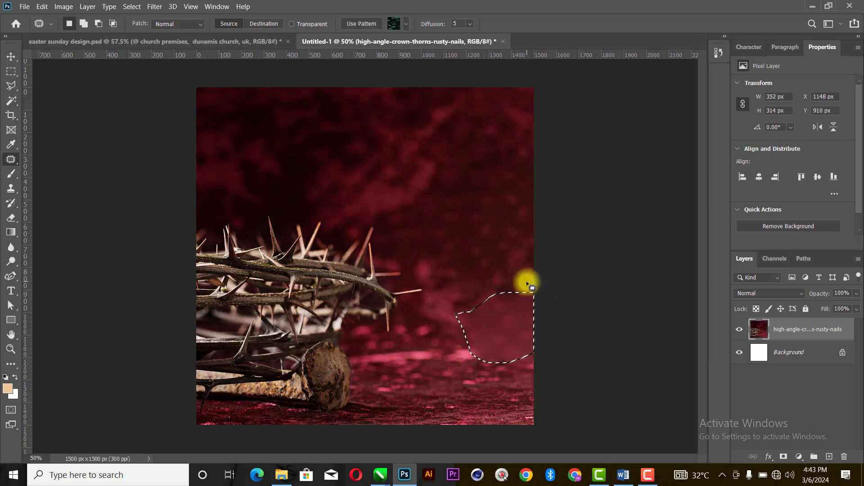
key("ctrl+d")
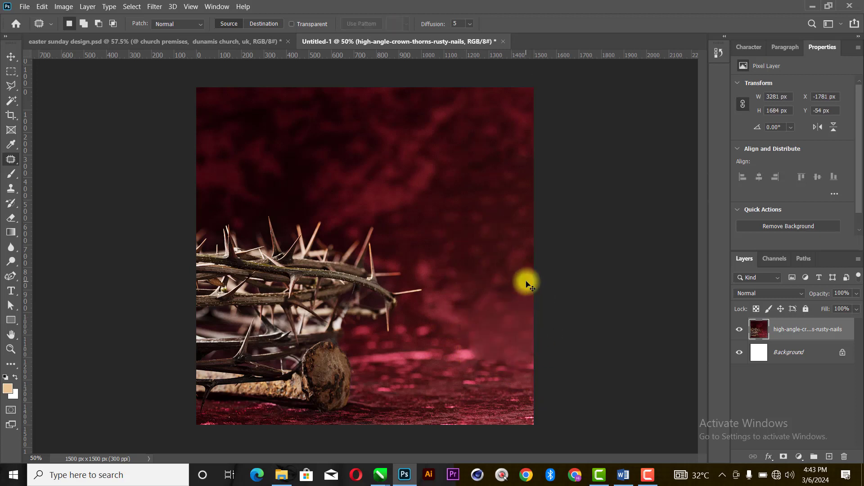
Apply Camera Raw basic adjustments to the image layer: Contrast +72, Highlights -23, Whites +14 and Blacks -22
key("z")
right_click(491, 192)
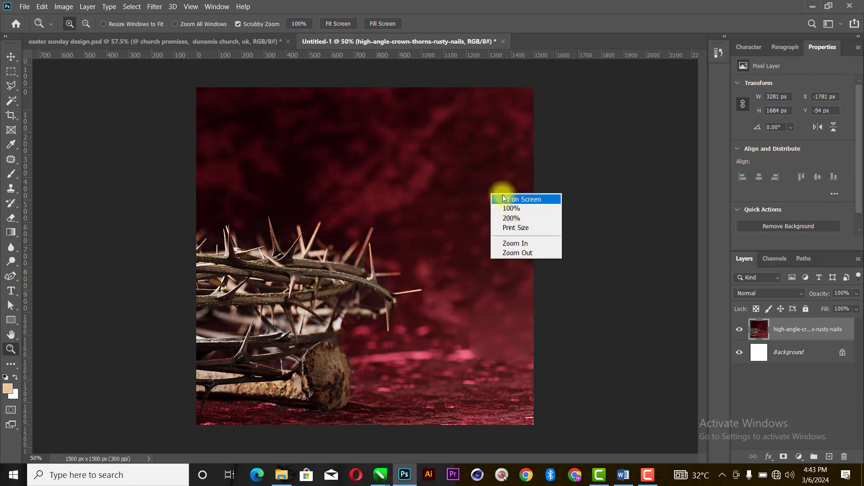
left_click(503, 195)
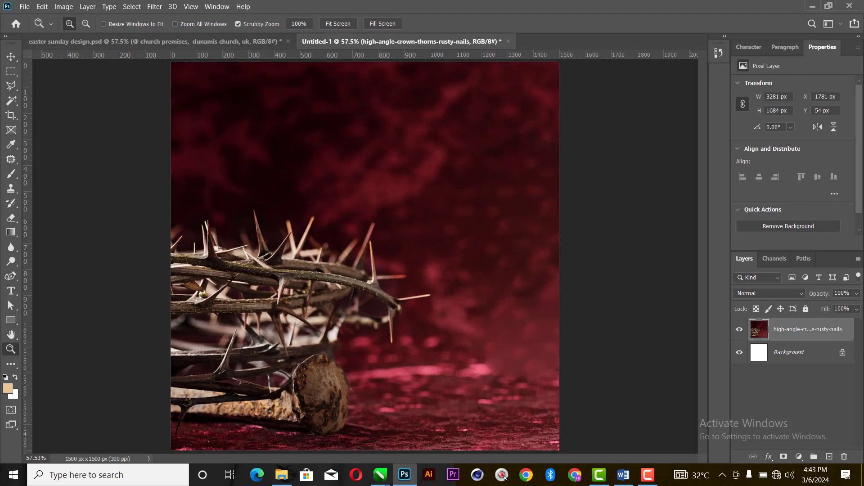
left_click(20, 53)
left_click(155, 9)
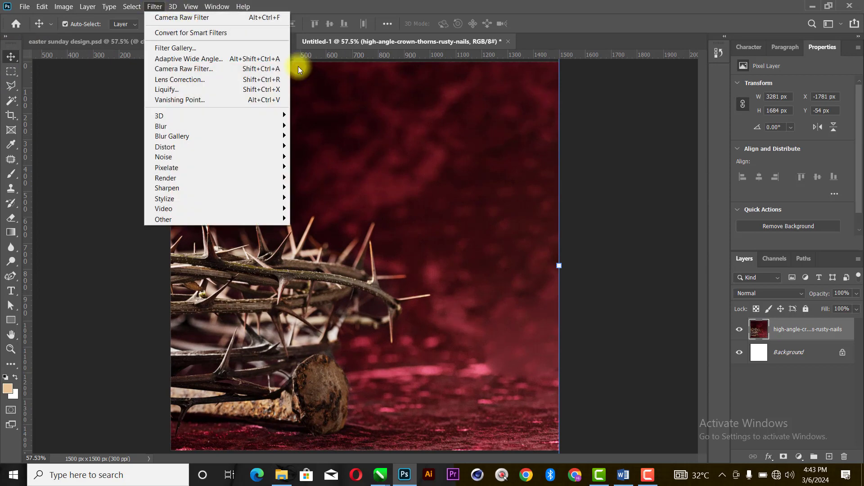
left_click(201, 69)
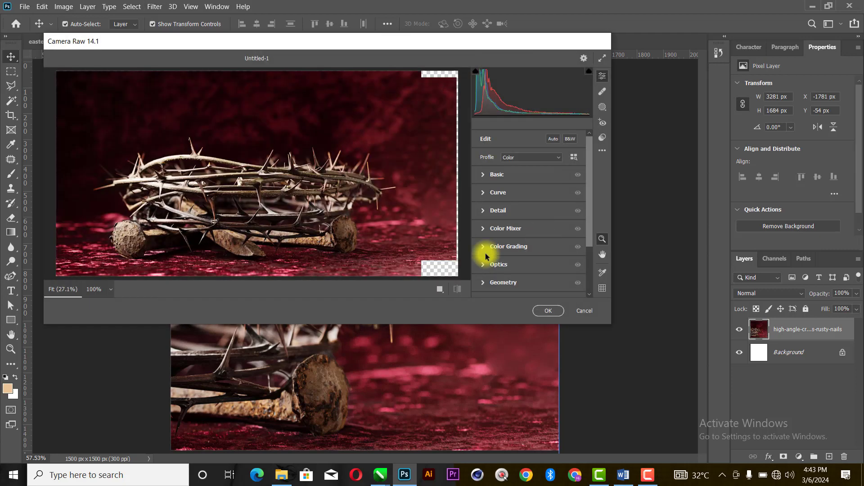
left_click(486, 175)
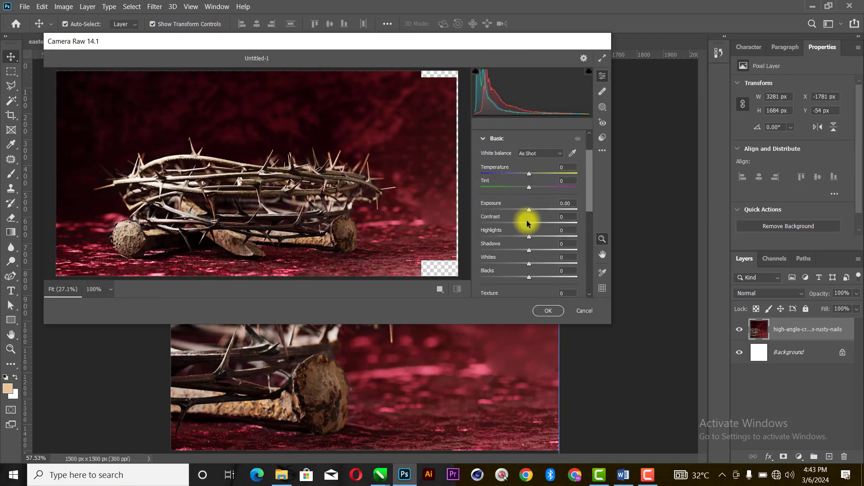
mouse_move(528, 223)
left_mouse_down()
mouse_move(600, 224)
mouse_move(564, 221)
mouse_move(604, 234)
mouse_move(519, 234)
left_mouse_up()
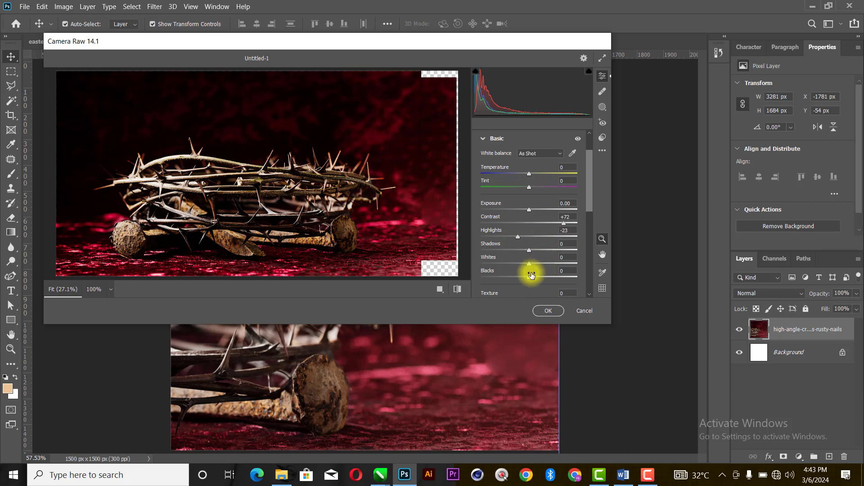
mouse_move(530, 276)
left_mouse_down()
mouse_move(494, 276)
mouse_move(572, 264)
mouse_move(535, 264)
left_mouse_up()
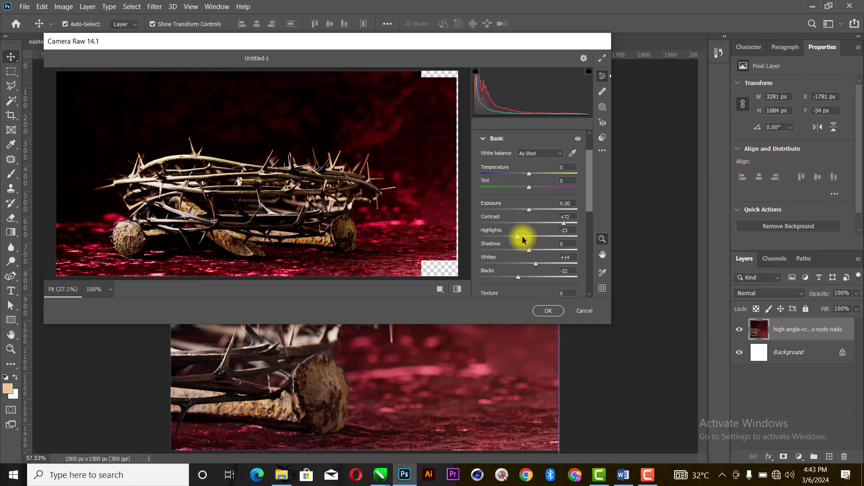
Raise the image's Vibrance strongly and set its Saturation to -2 in the Camera Raw basic adjustments
scroll(525, 237, "down", 3)
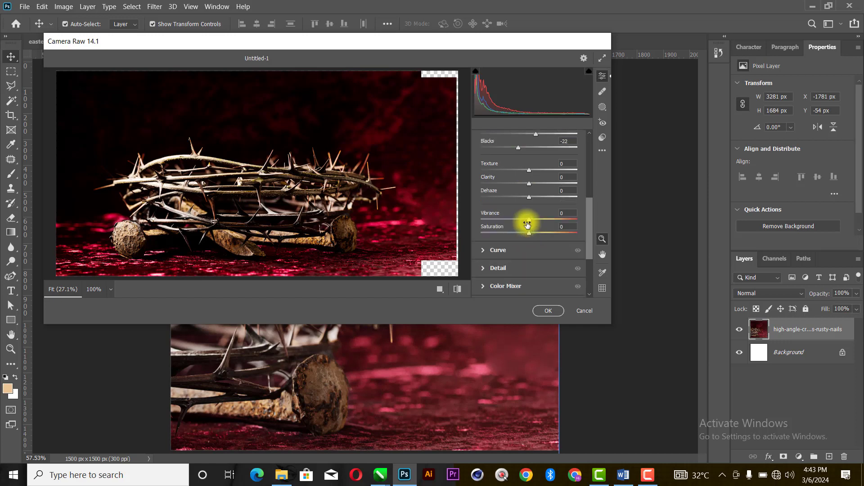
left_click_drag(541, 217, 528, 231)
scroll(526, 229, "down", 2)
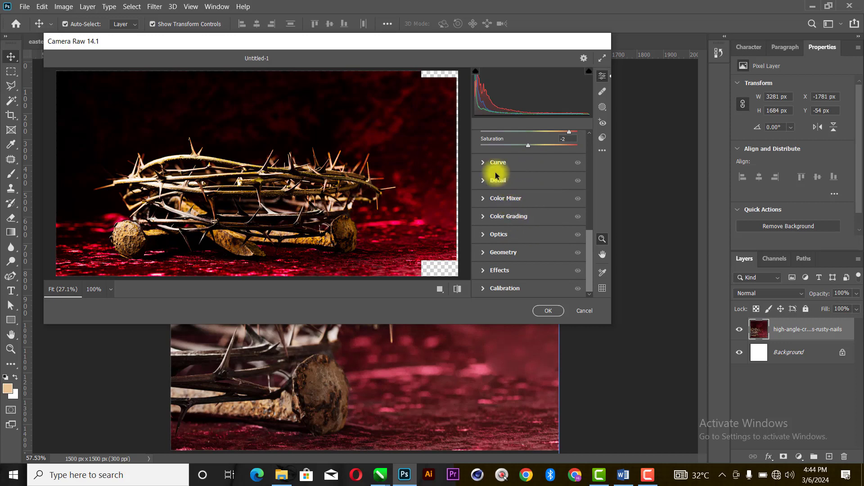
Brighten the image's light tones by setting Lights to +46 in the Camera Raw parametric curve
left_click(483, 163)
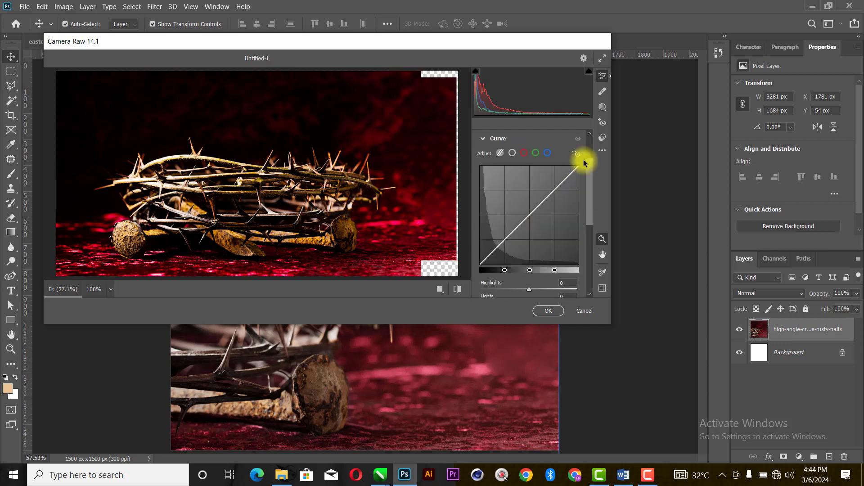
scroll(590, 168, "down", 3)
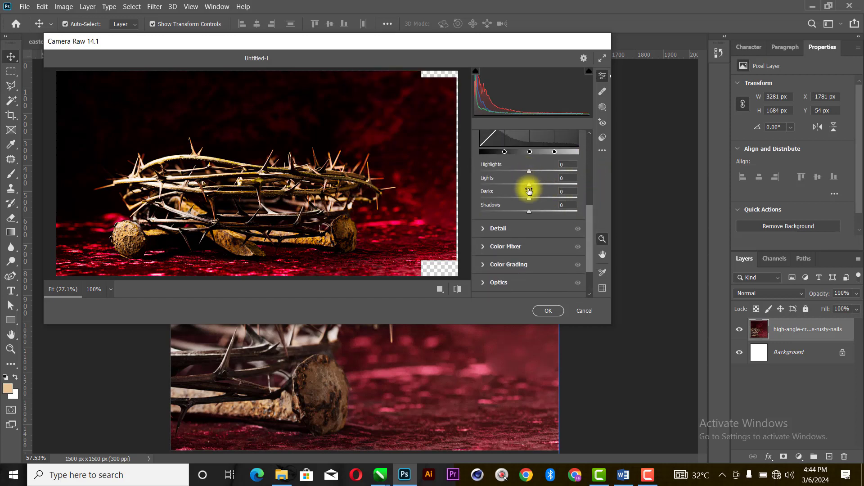
left_click_drag(529, 186, 552, 188)
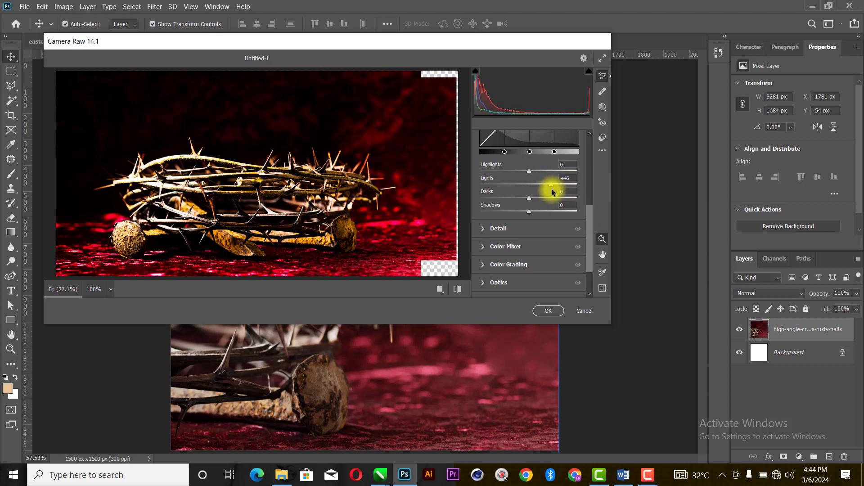
Apply the Camera Raw adjustments to the crown-of-thorns image layer and deselect the layer
left_click(541, 310)
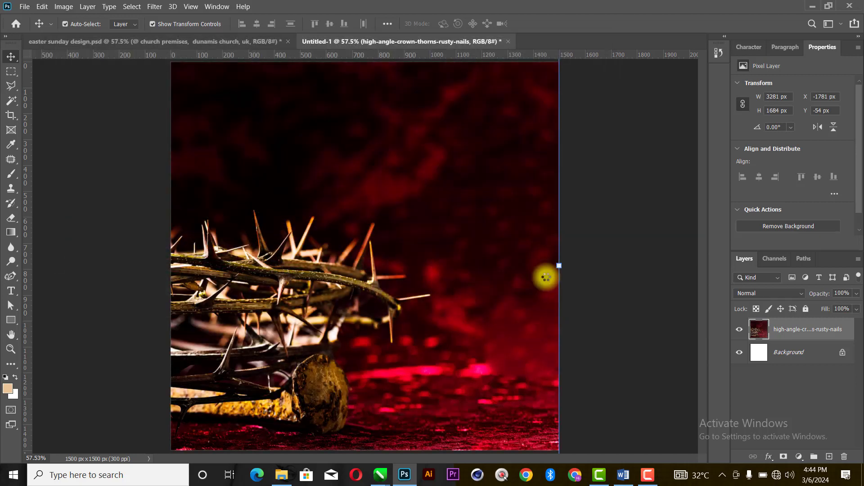
left_click(638, 219)
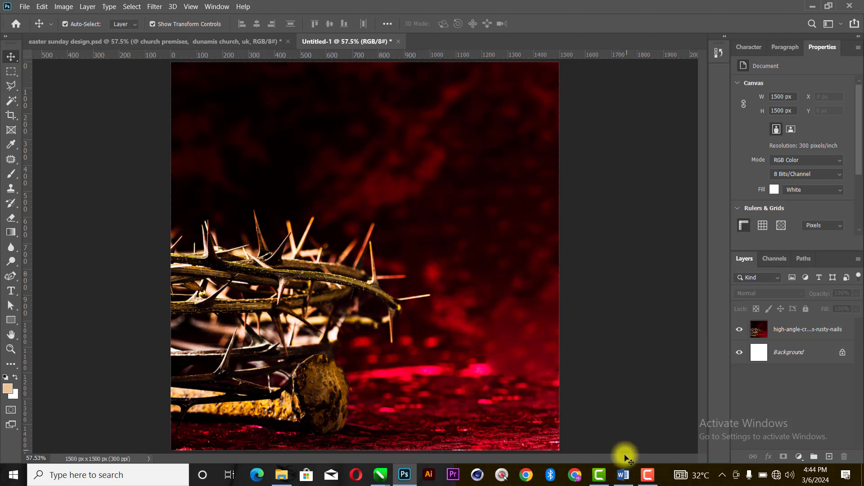
Copy the line "Easter Sunday Service" from the Word document and return to the Photoshop design
left_click(619, 475)
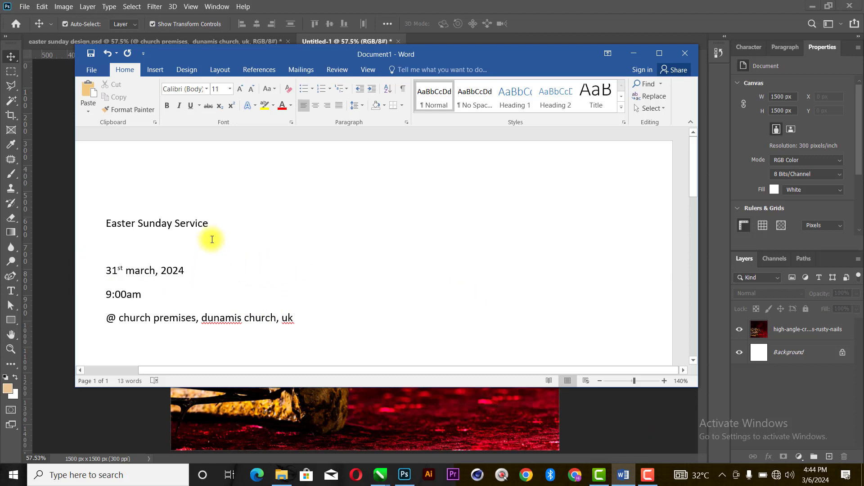
left_click(100, 224)
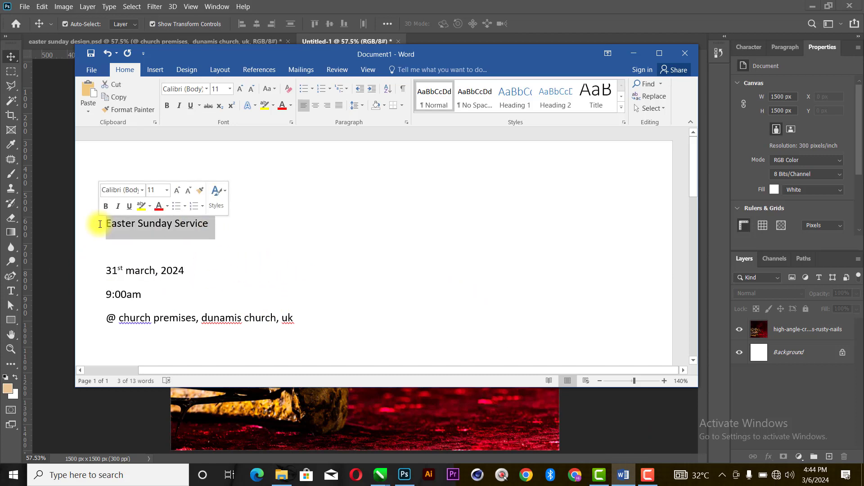
left_click(47, 133)
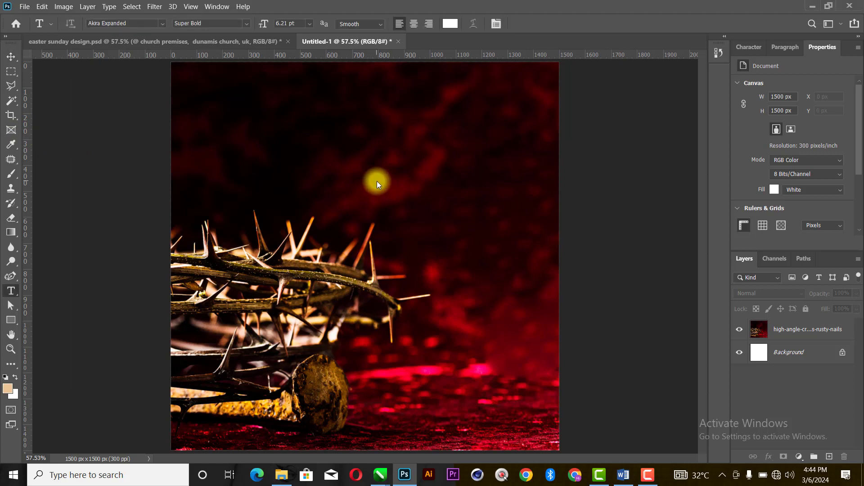
Place "Easter Sunday Service" as white text above the crown, with a line break after "Easter"
left_click(395, 175)
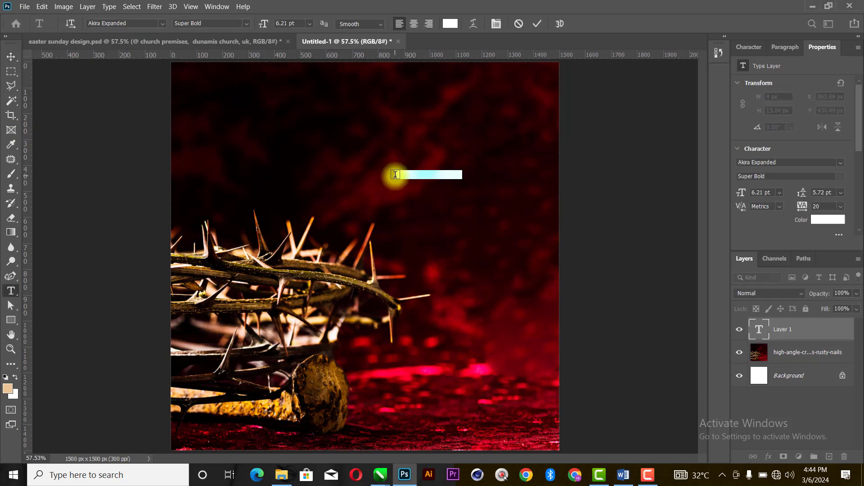
left_click(436, 175)
key("Return")
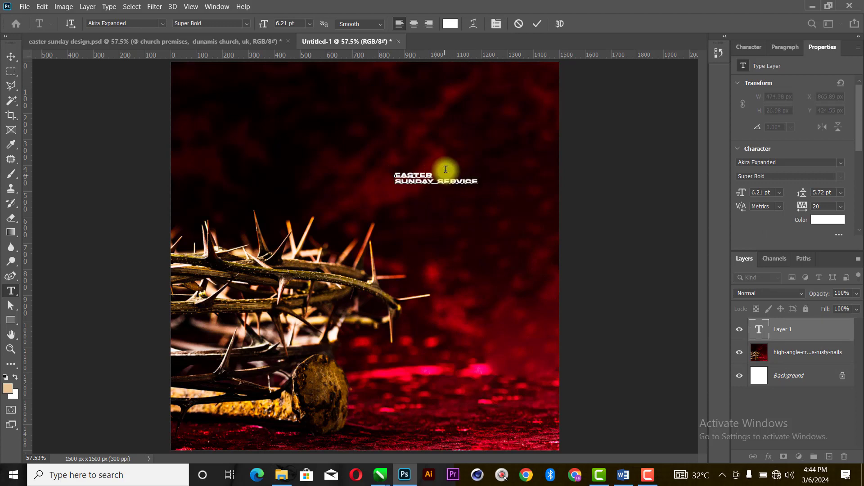
Take "Service" out of the title text and place it as a separate text layer in the canvas's upper left area
left_click_drag(437, 180, 496, 178)
left_click(538, 23)
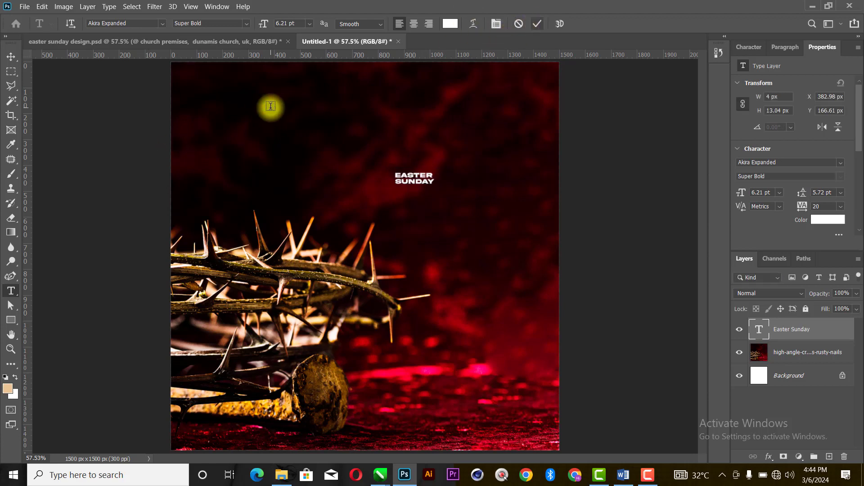
left_click(270, 106)
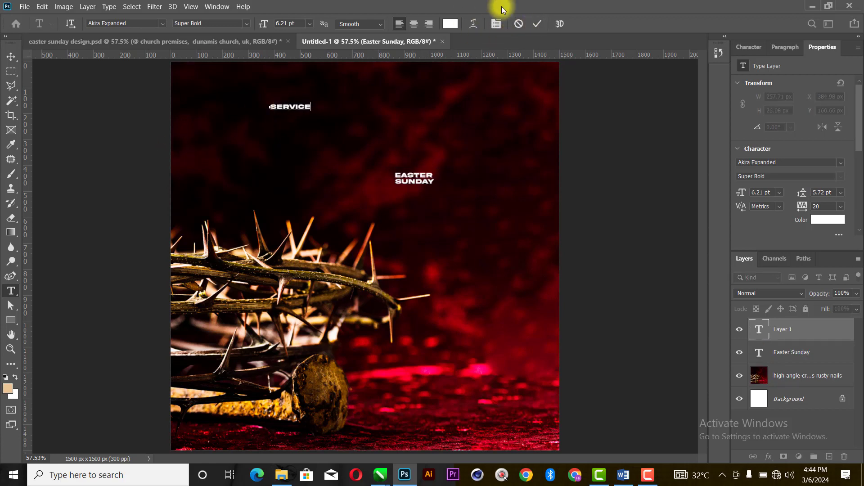
left_click(538, 25)
Remove "Sunday" from the title text and create it as its own text layer below "Easter"
key("ctrl+plus")
key("ctrl+plus")
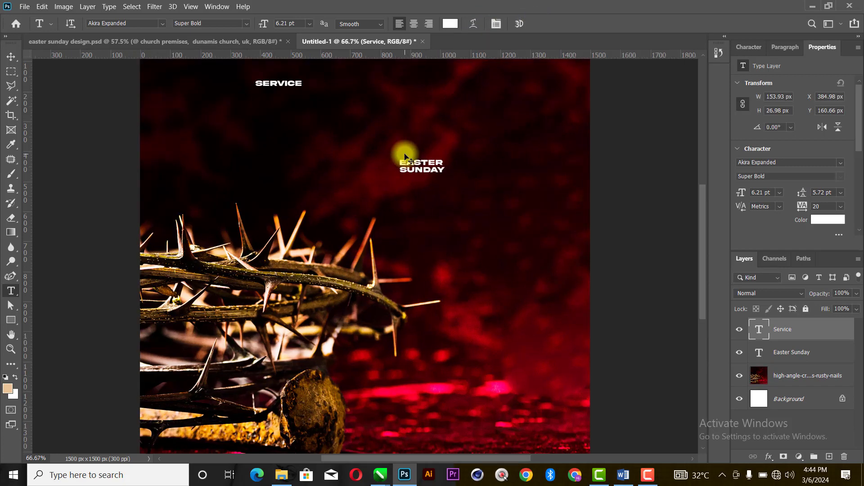
left_click_drag(417, 118, 503, 127)
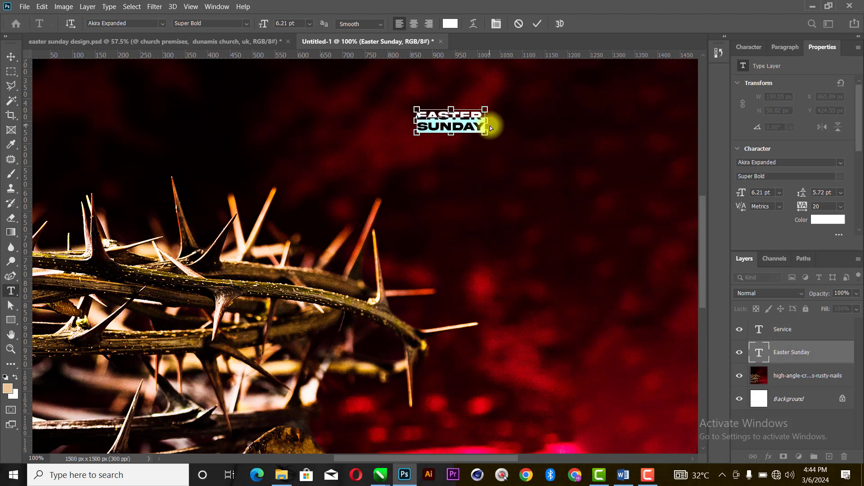
key("BackSpace")
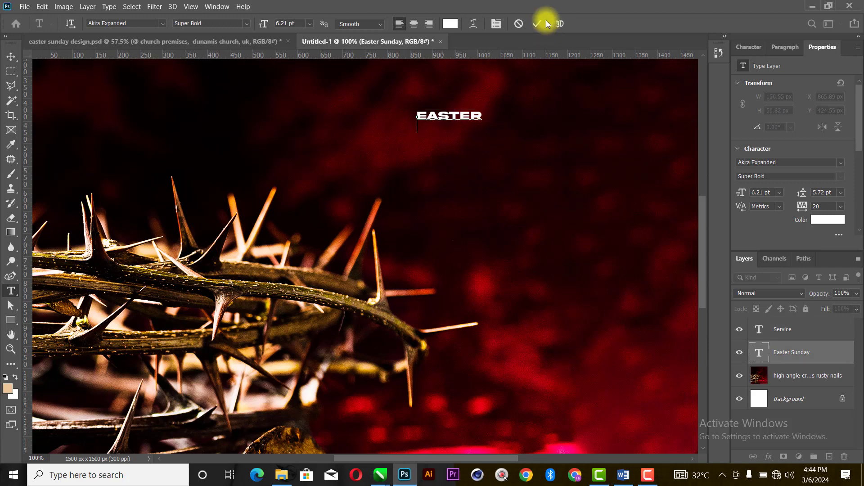
left_click(458, 175)
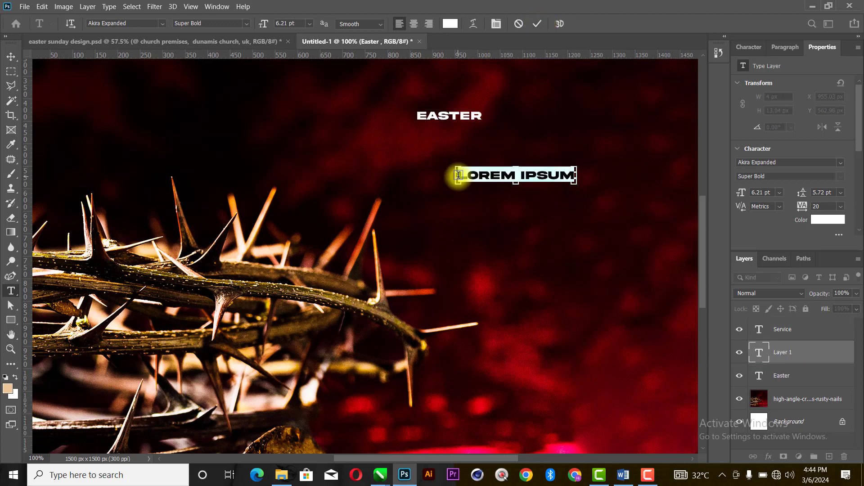
type("Sunday")
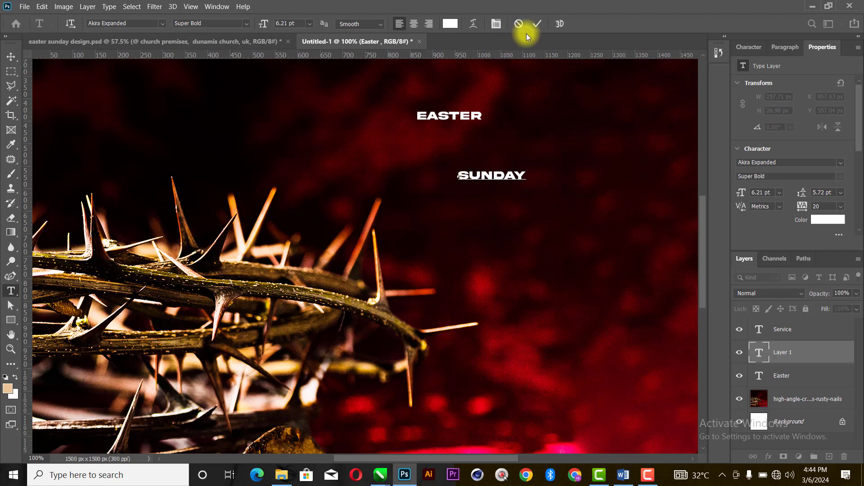
left_click(537, 23)
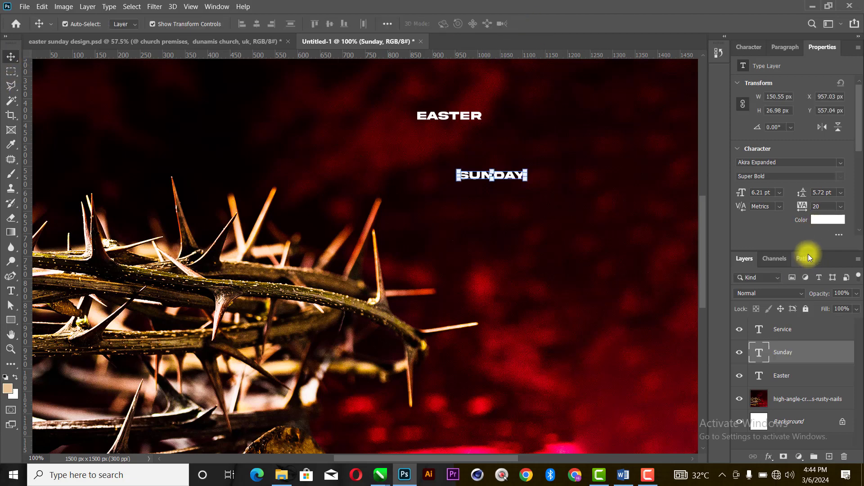
Change the font of the "Sunday" text to Goldfish - Personal use
scroll(796, 177, "down", 5)
scroll(798, 145, "up", 4)
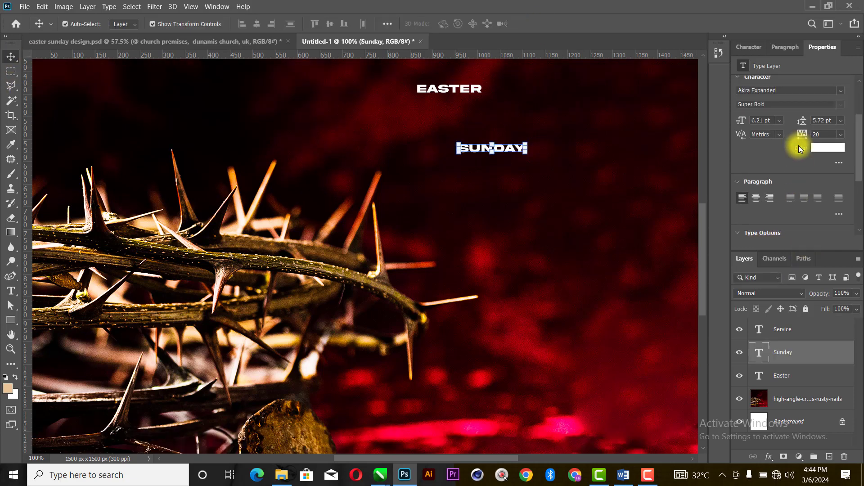
left_click(839, 145)
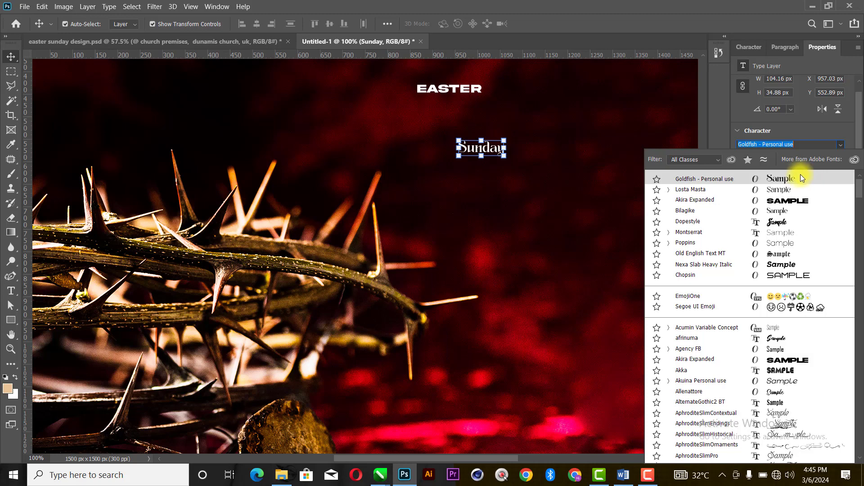
left_click(688, 180)
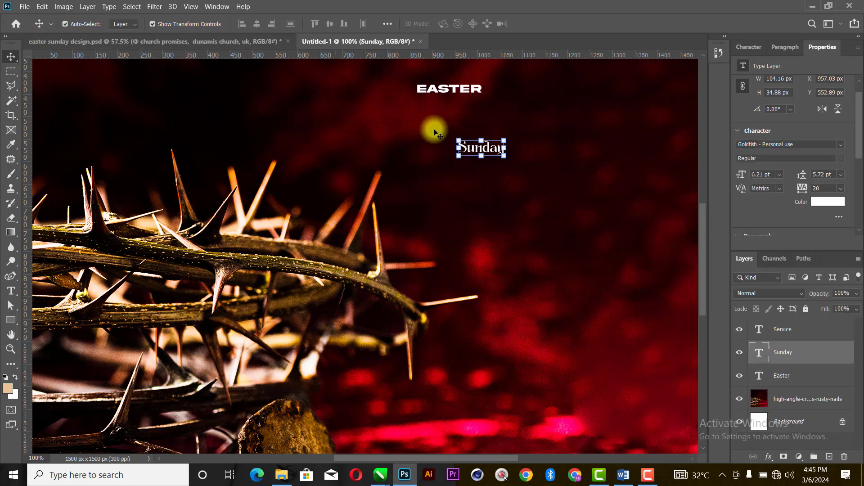
Enlarge the "Sunday" text to about 565% and move it up to just beneath "Easter"
left_click_drag(479, 154, 469, 225)
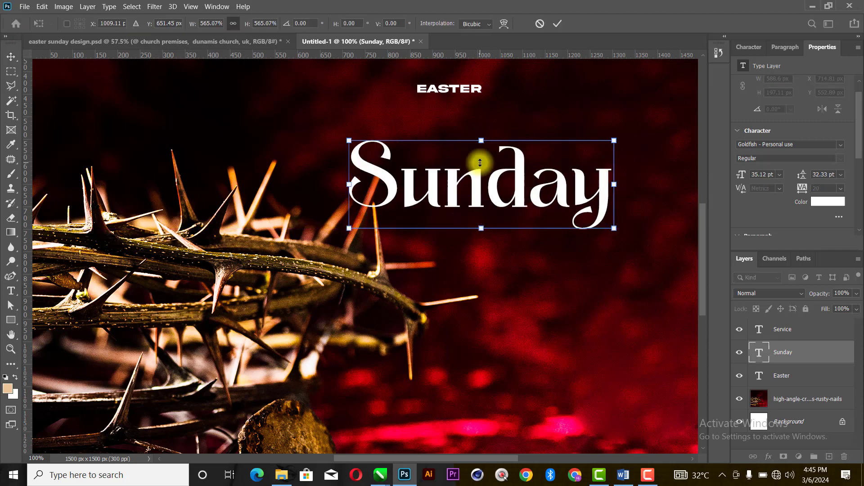
key("ctrl+0")
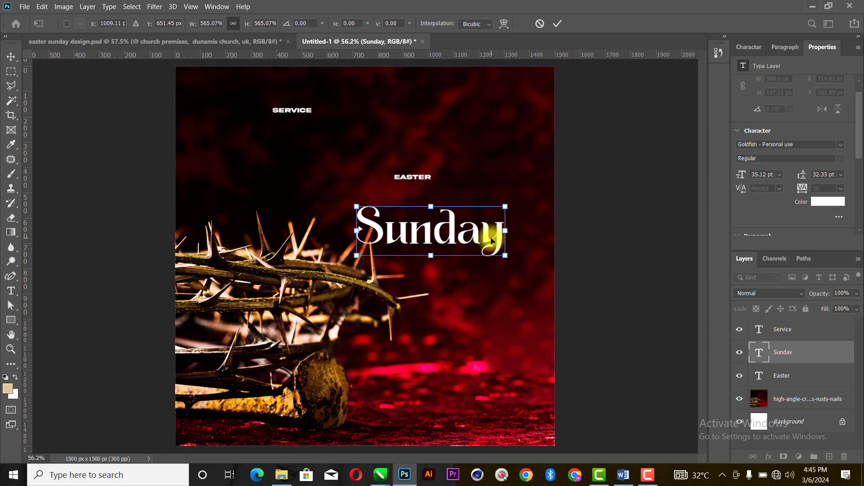
left_click_drag(492, 243, 503, 209)
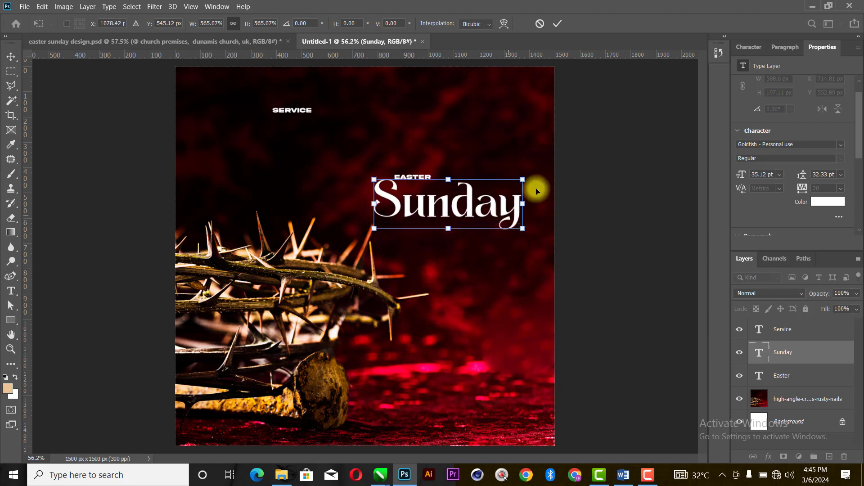
left_click(557, 22)
Tighten the letter tracking of the "Sunday" text to -25
left_click(840, 188)
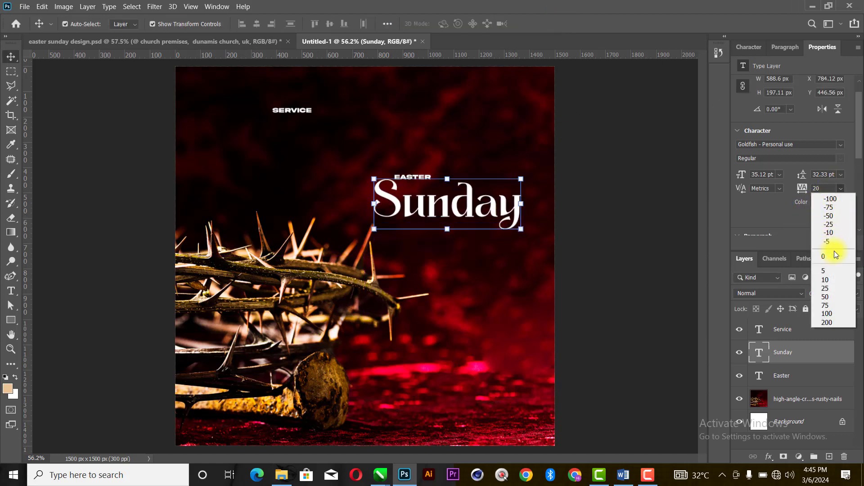
left_click(828, 224)
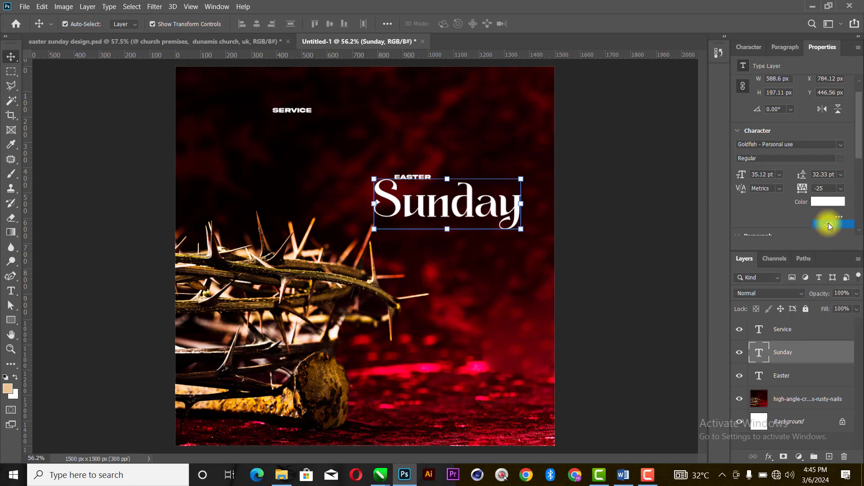
Move the "Easter" text above "Sunday" and enlarge it to about 372%
left_click_drag(420, 176, 522, 135)
key("ctrl+t")
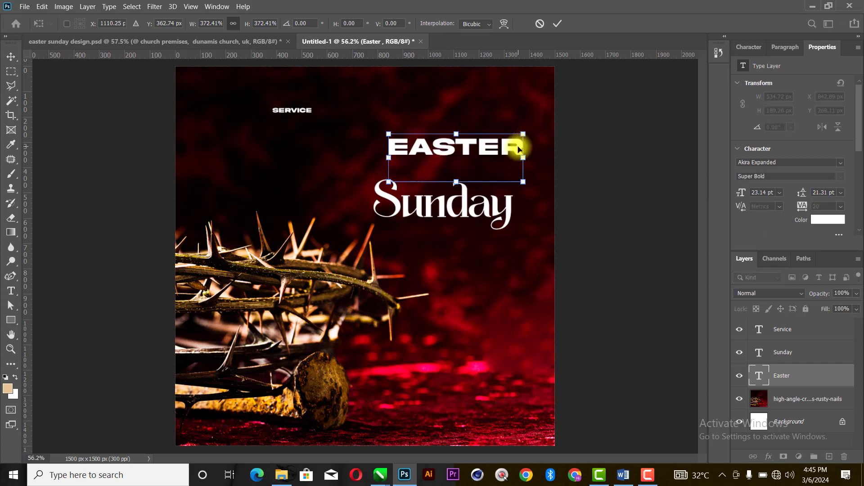
left_click(558, 25)
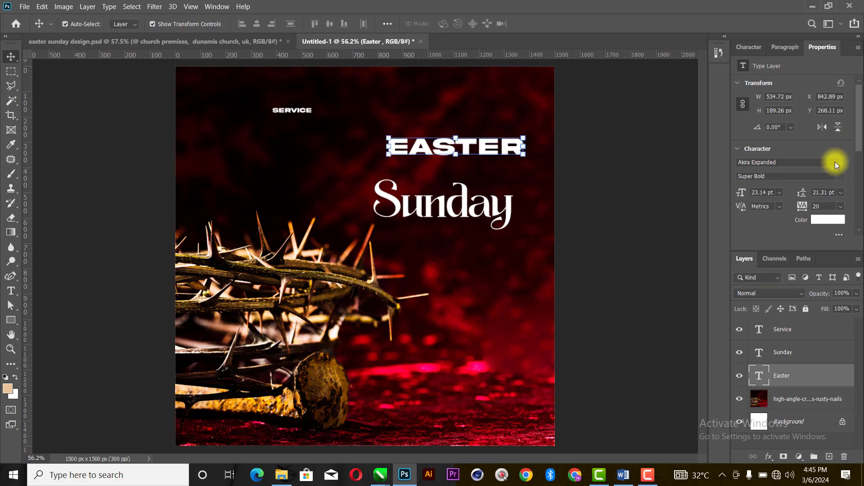
Set the "Easter" text to the Goldfish - Personal use font with a tracking of -25
left_click(834, 161)
left_click(840, 162)
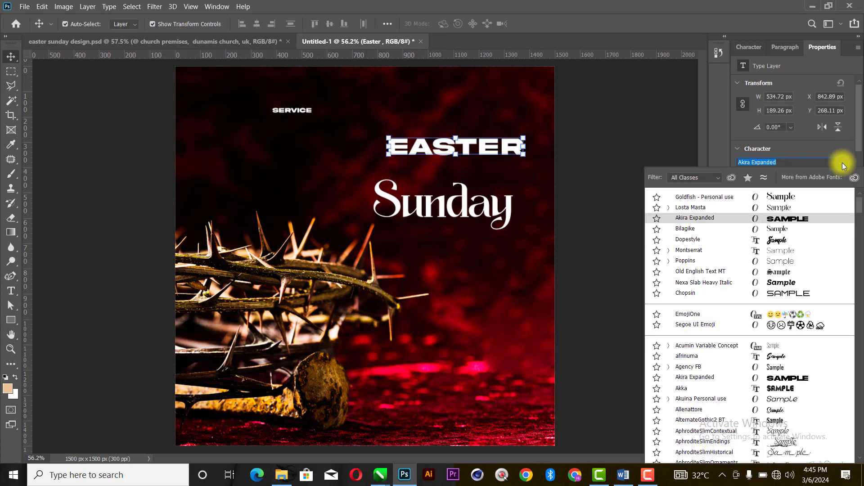
left_click(702, 192)
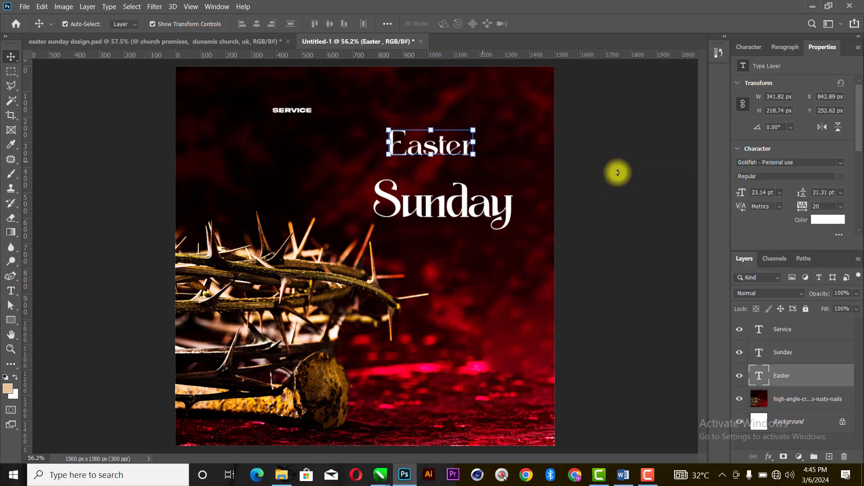
left_click(840, 207)
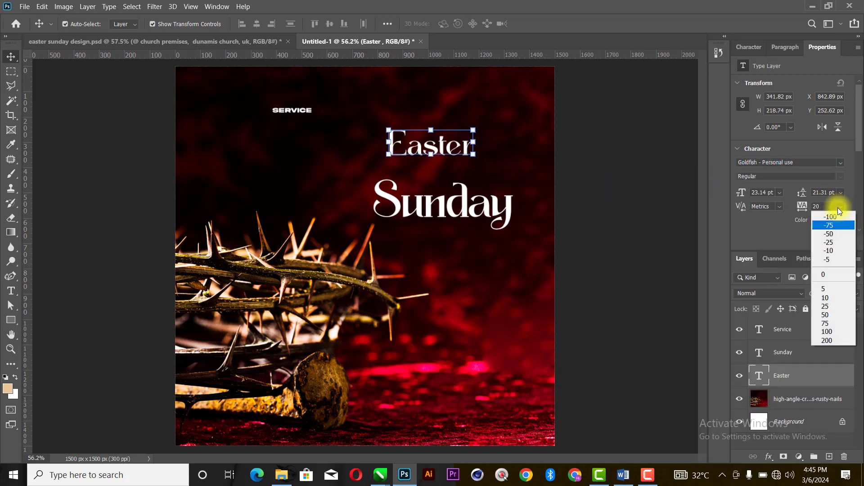
left_click(828, 243)
Enlarge the "Easter" text to about 155%, roughly 490 px wide, and position it directly on top of "Sunday"
left_click_drag(442, 142, 521, 164)
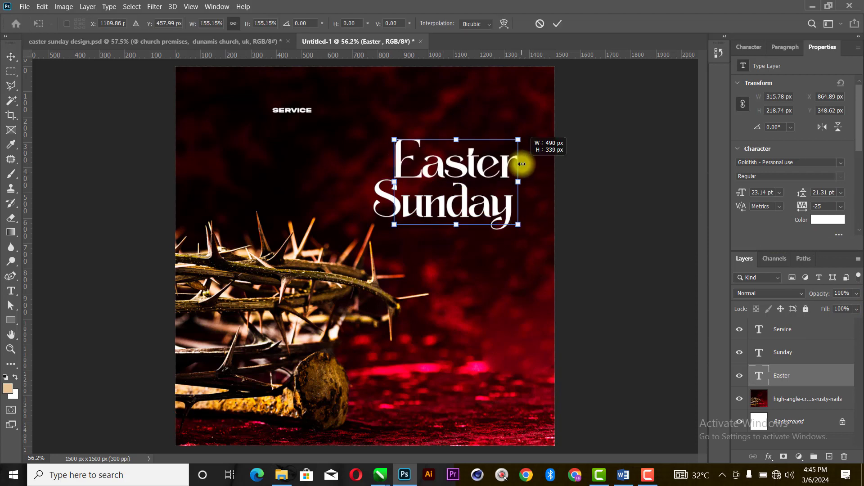
left_click(557, 23)
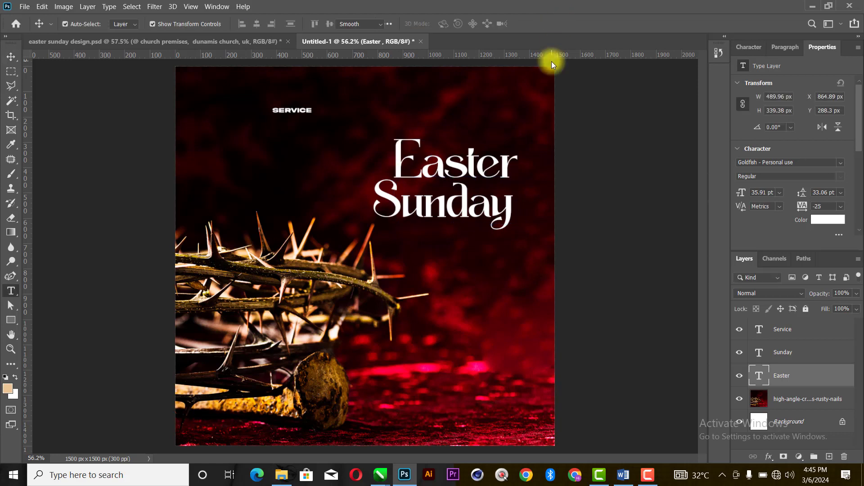
key("t")
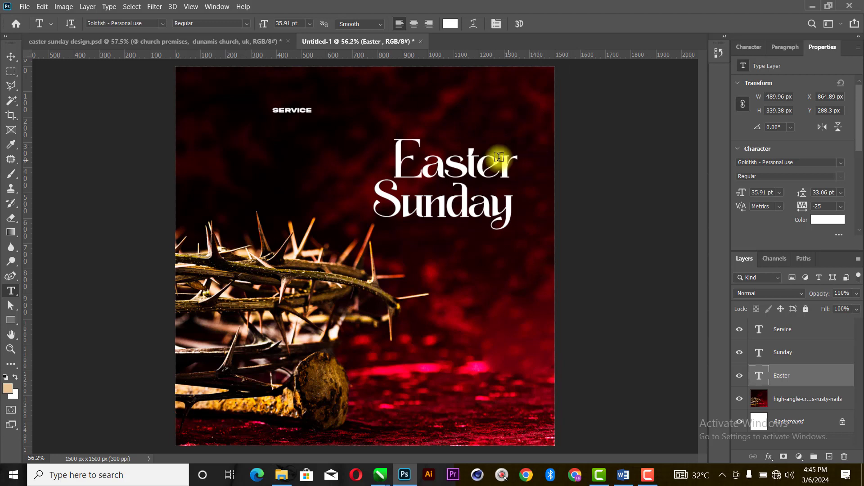
left_click(521, 159)
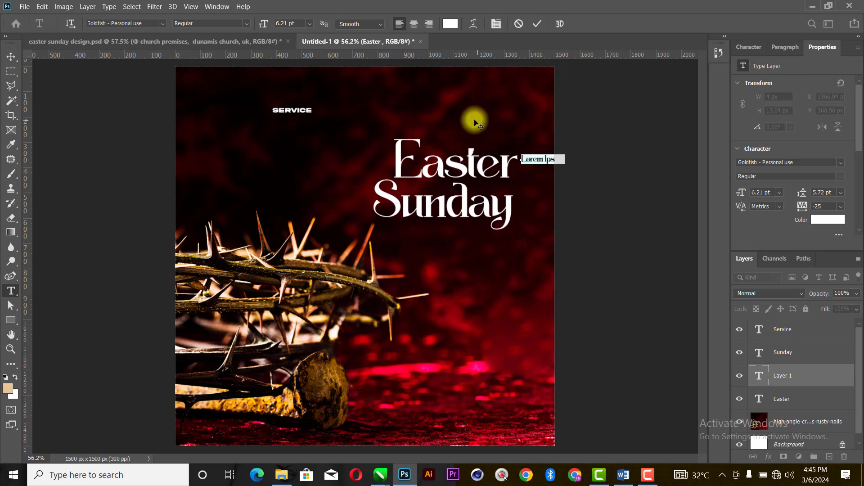
left_click(532, 23)
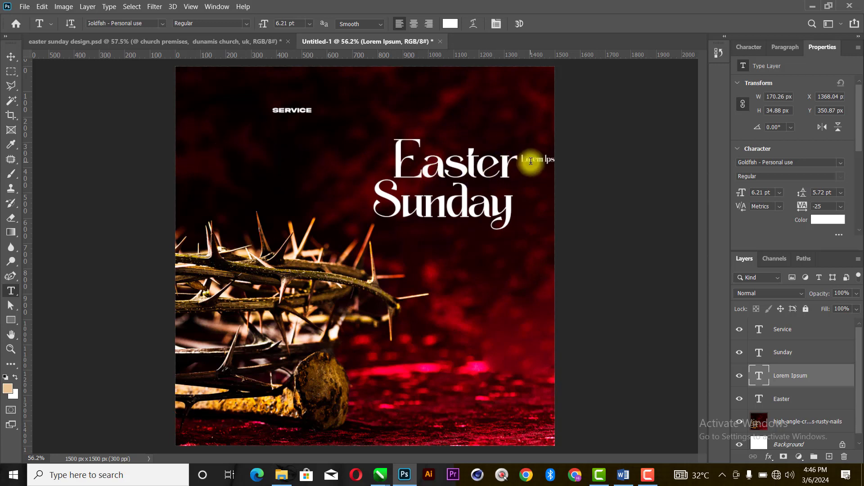
left_click(11, 57)
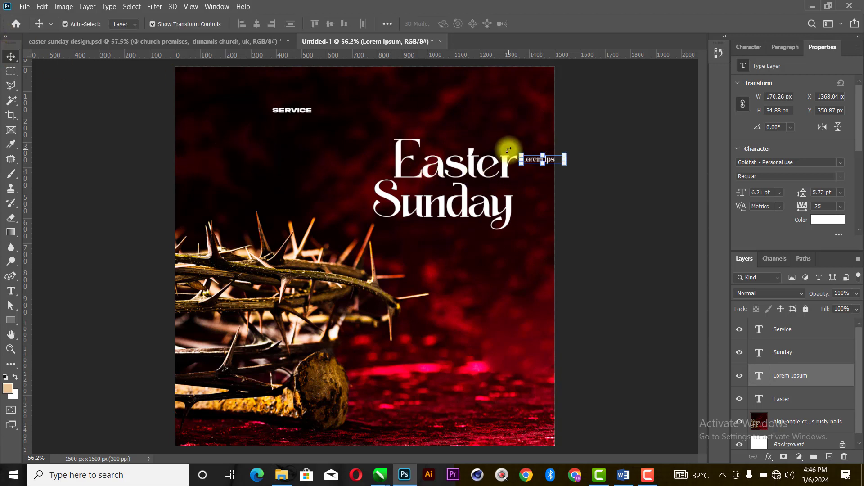
key("Delete")
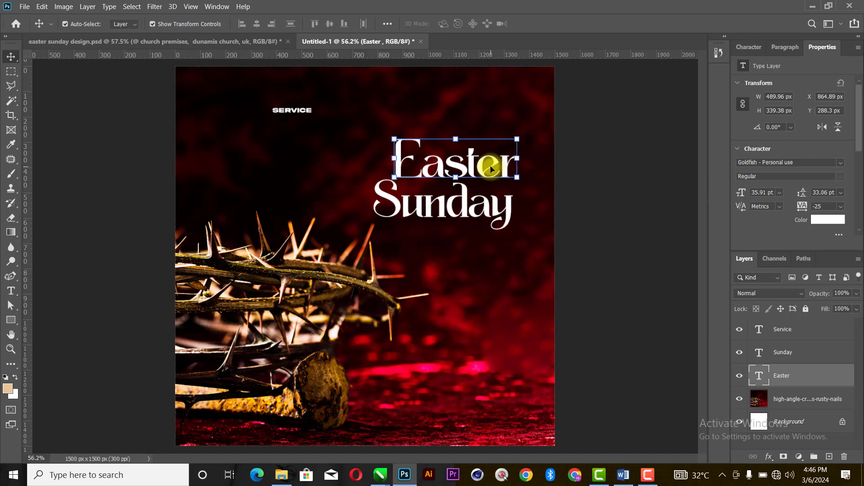
Lower the "Easter" text so it overlaps the top of "Sunday" and shrink it to about 463 px wide
left_click_drag(481, 165, 467, 172)
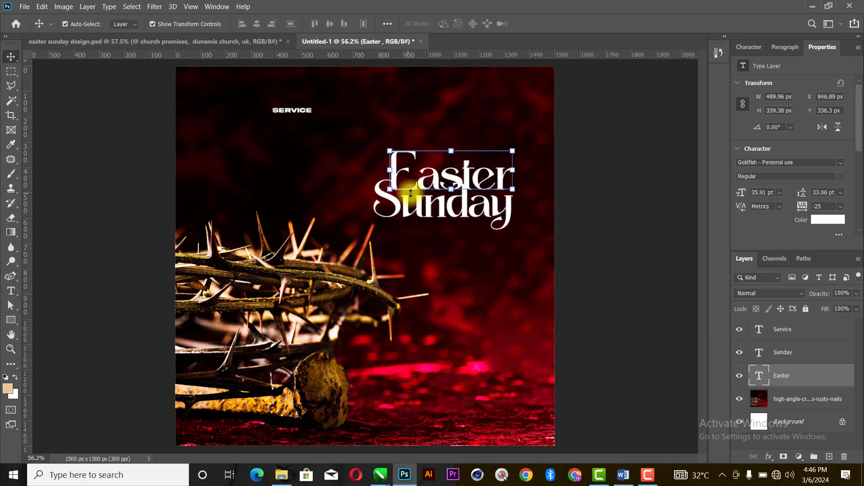
left_click_drag(384, 177, 393, 158)
key("Return")
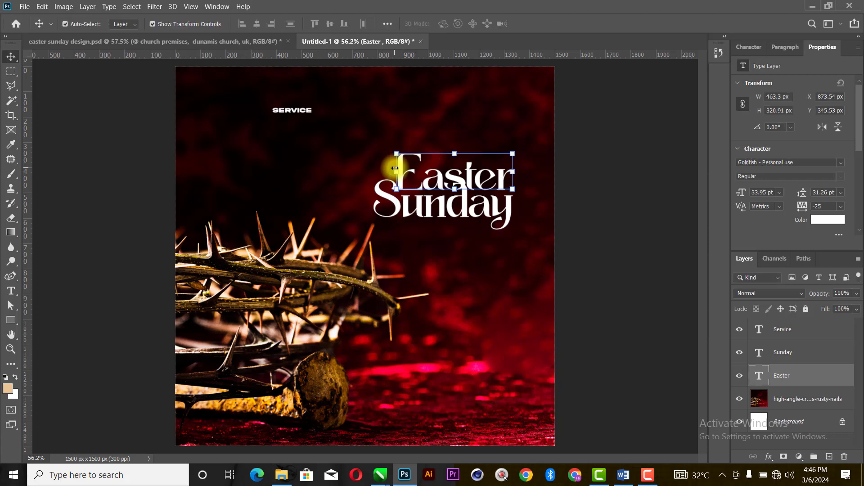
Set the "Service" text in the Autography font and enlarge it to about 614%, placed just below "Sunday"
left_click_drag(289, 106, 452, 229)
left_click(838, 163)
key("Up")
key("Up")
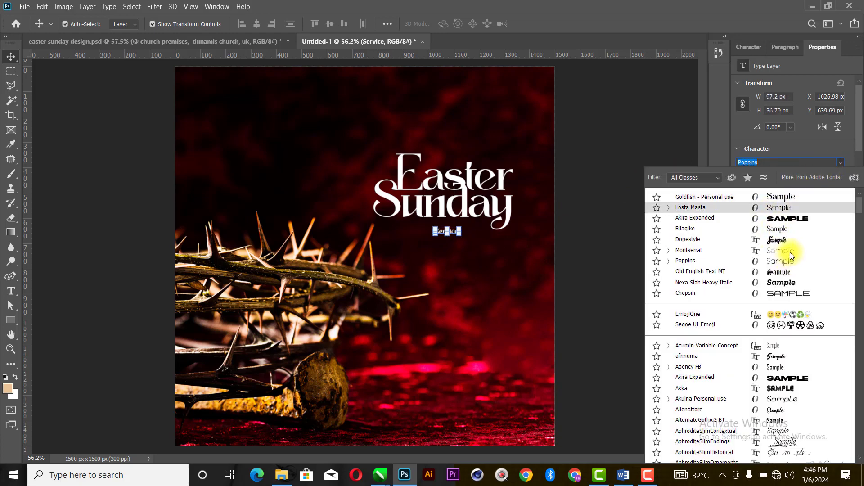
scroll(790, 270, "down", 7)
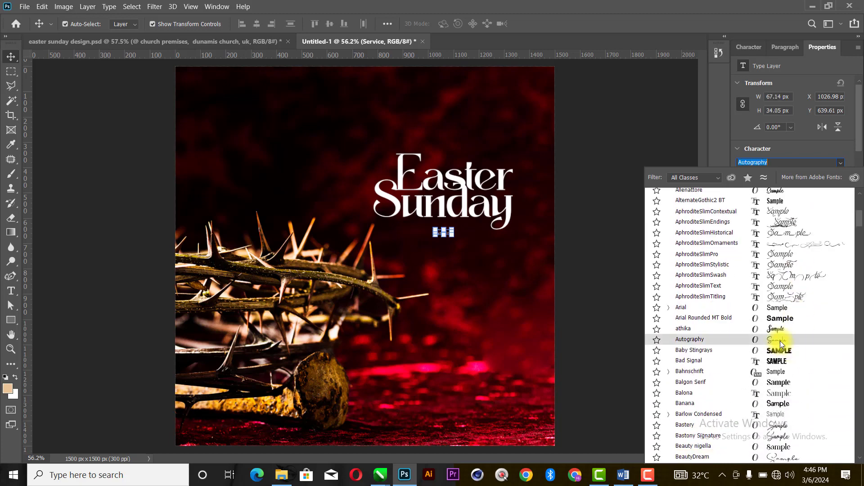
left_click(779, 341)
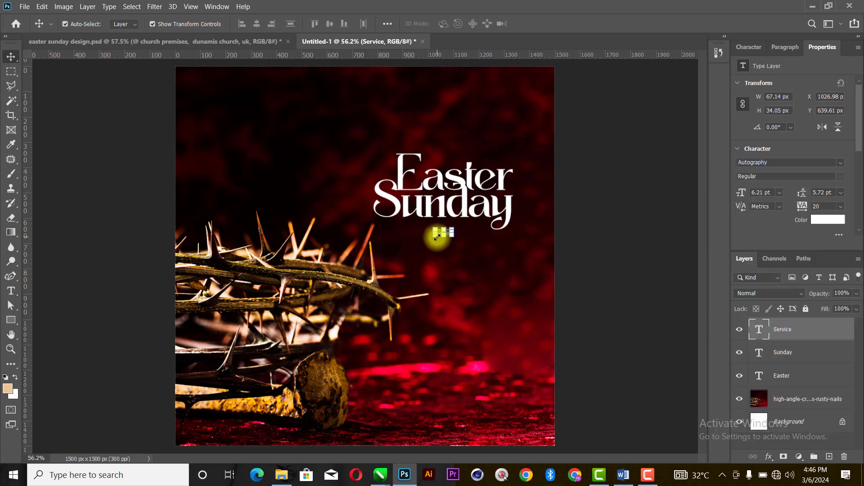
left_click_drag(436, 237, 463, 238)
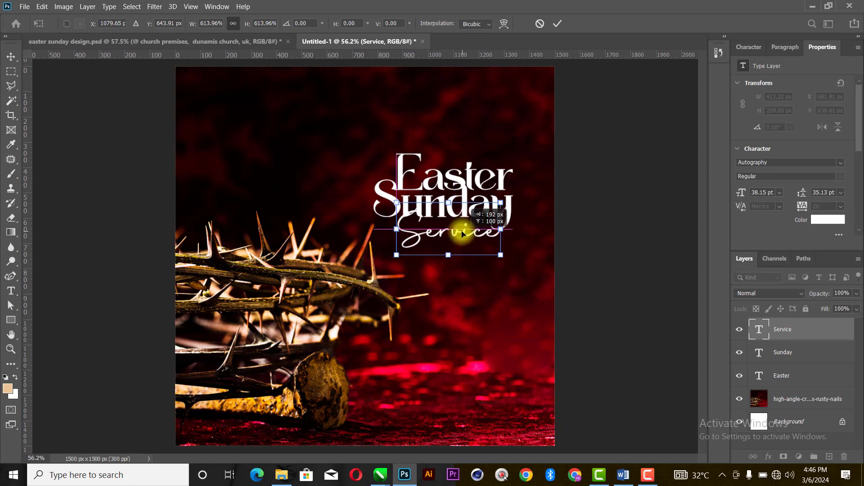
left_click(557, 24)
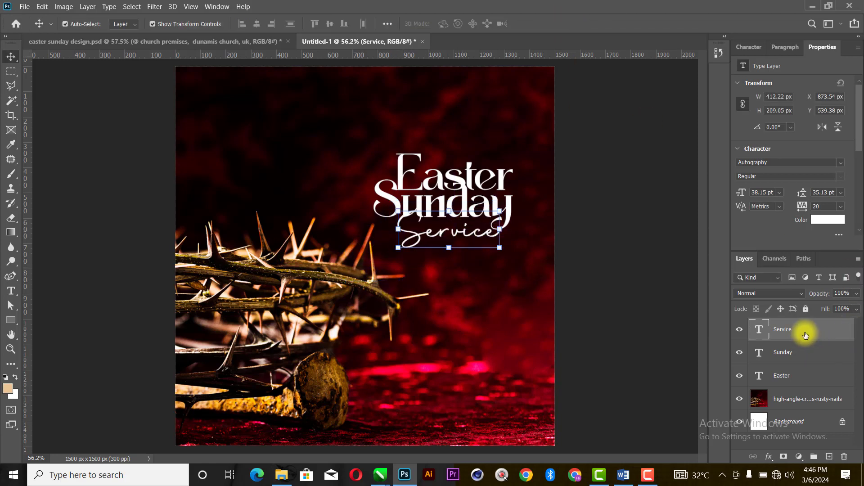
Change the "Service" text color to golden yellow #ffd800
left_click(827, 223)
left_click(706, 204)
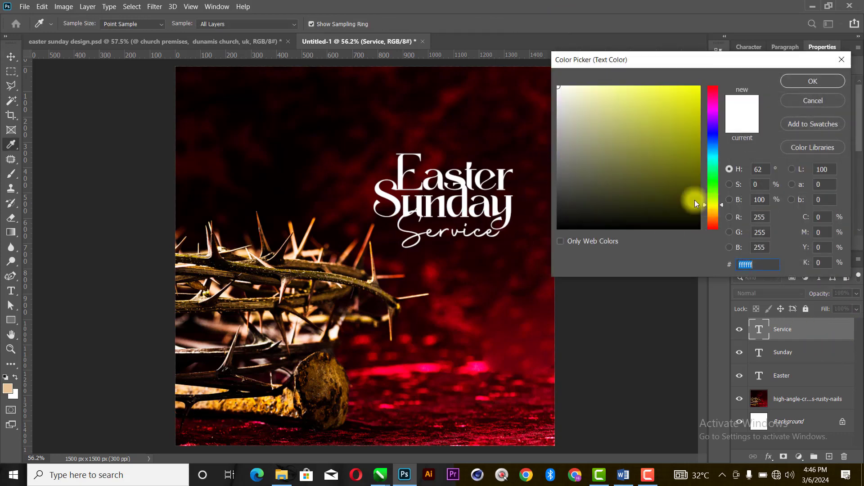
left_click_drag(642, 117, 743, 29)
left_click_drag(716, 205, 716, 209)
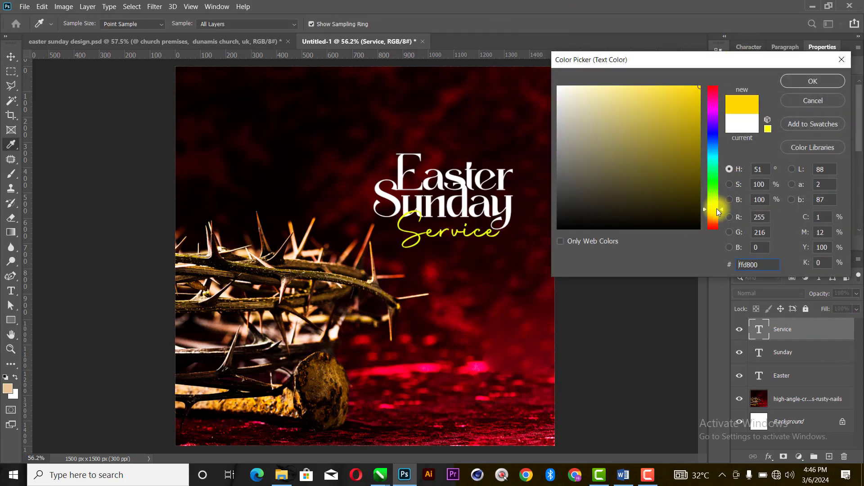
left_click(822, 77)
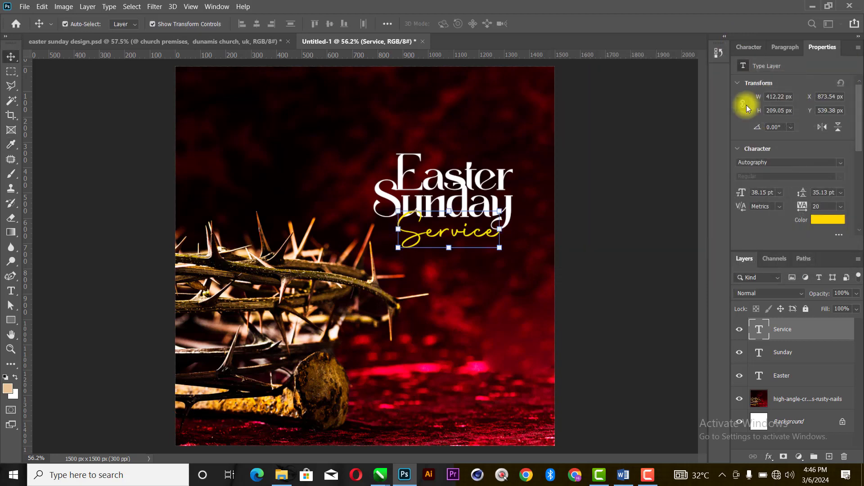
left_click(624, 175)
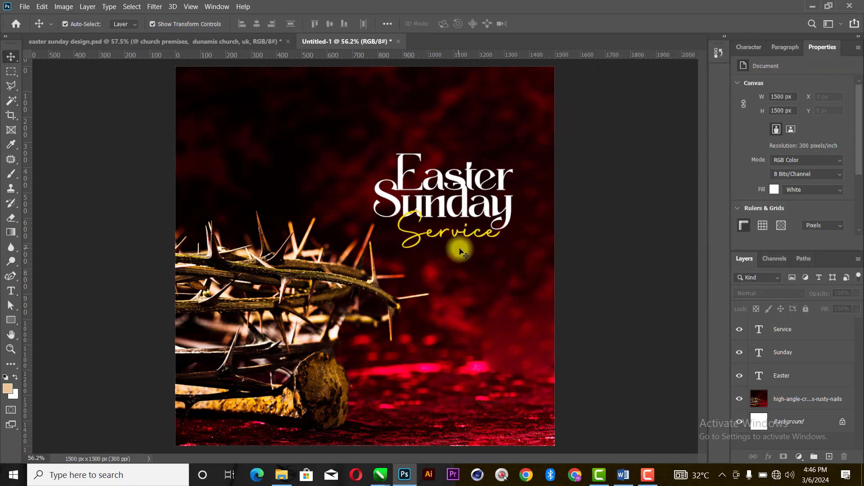
Scale the "Service" text down to about 89% and tuck it up slightly under "Sunday"
scroll(462, 219, "up", 2)
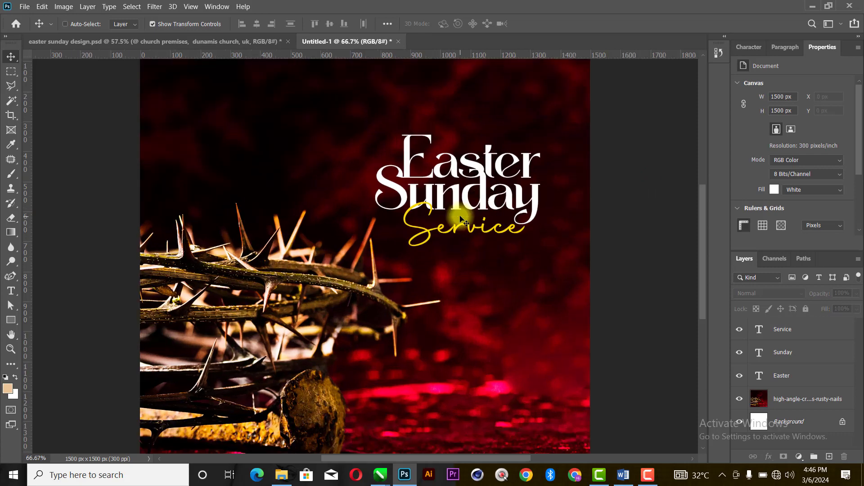
scroll(513, 198, "up", 1)
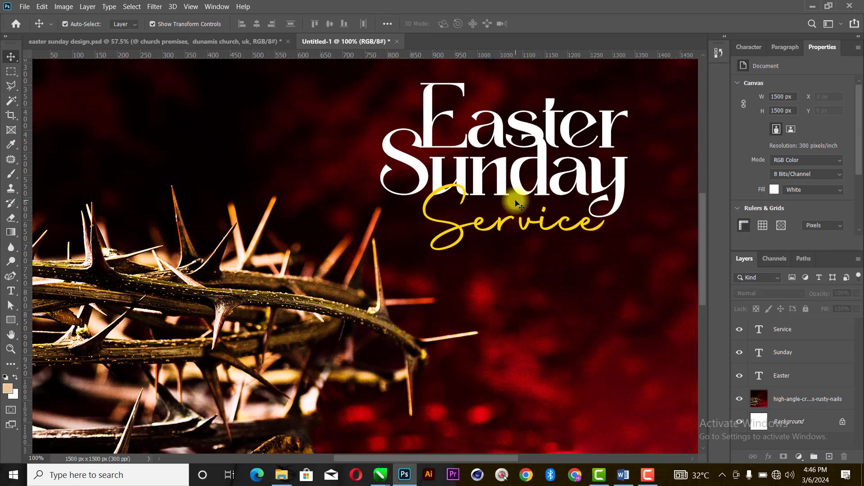
left_click(538, 240)
key("ctrl+t")
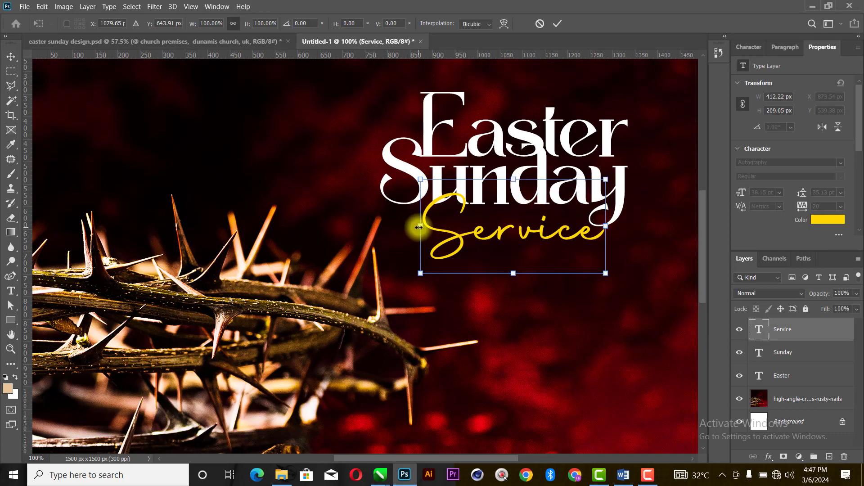
left_click_drag(423, 225, 445, 222)
mouse_move(545, 236)
left_mouse_down()
mouse_move(536, 239)
mouse_move(542, 231)
left_mouse_up()
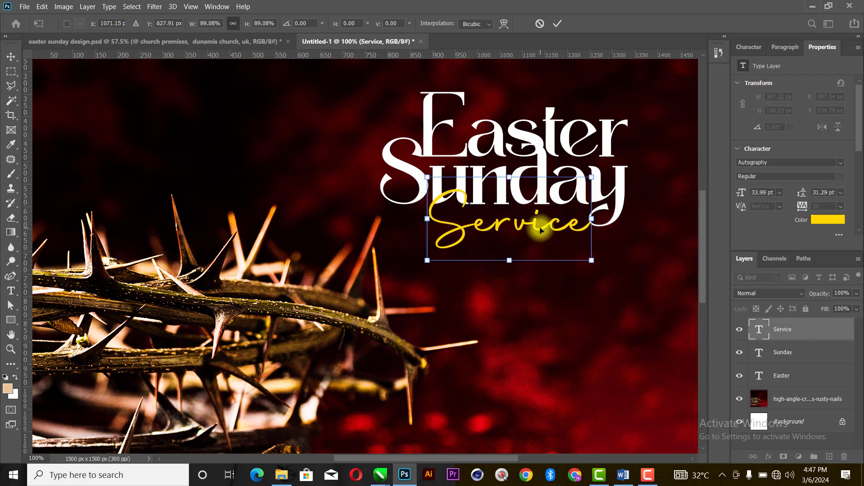
key("Return")
left_click(627, 251)
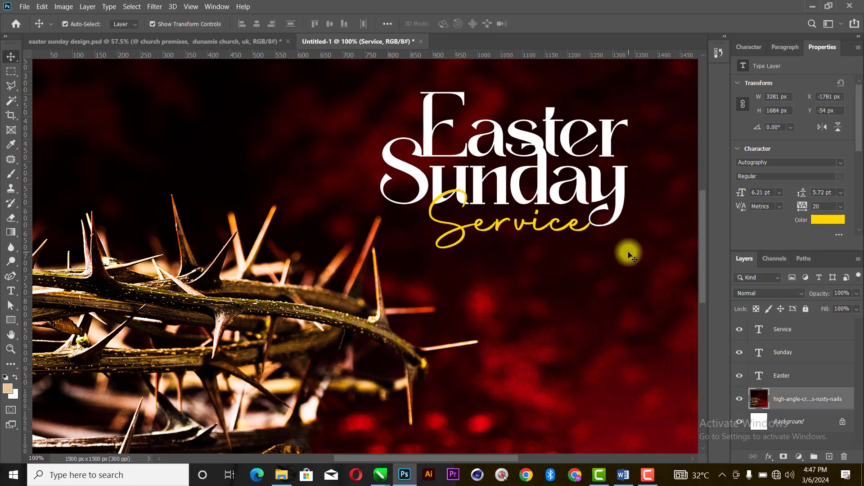
Add a black drop shadow to the "Service" text with 79% opacity, 12 px distance and 9 px size
left_click(580, 230)
right_click(808, 331)
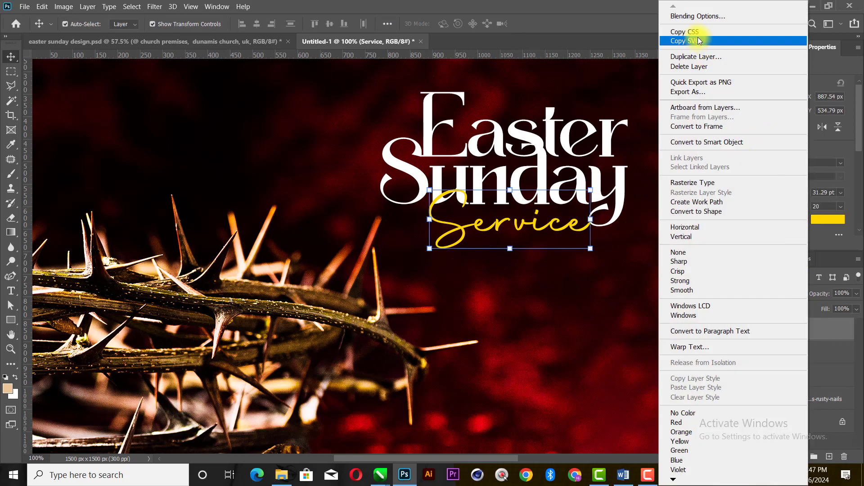
left_click(698, 16)
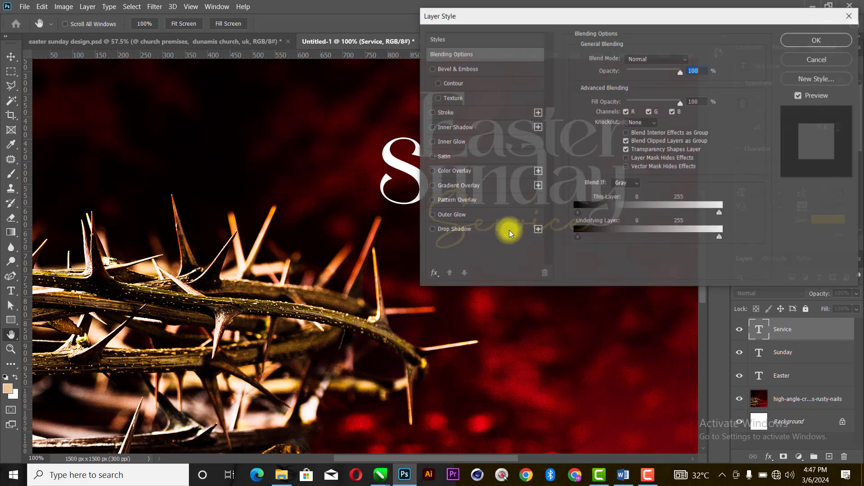
left_click(458, 230)
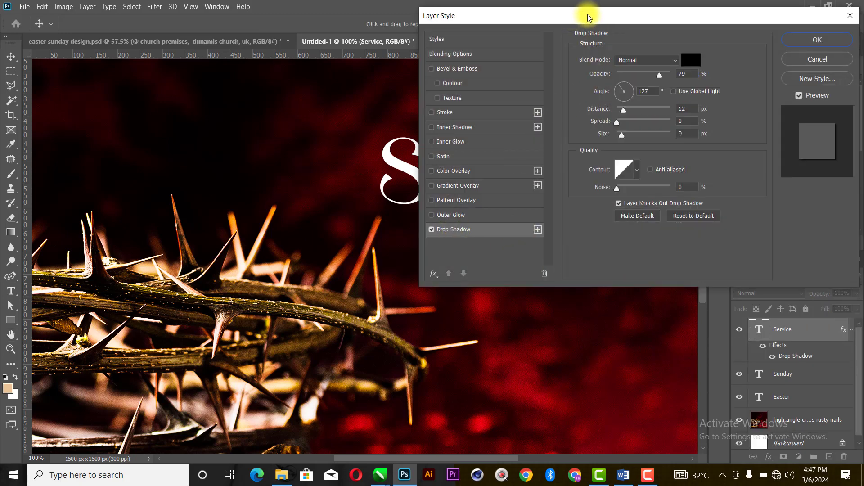
left_click_drag(588, 18, 561, 46)
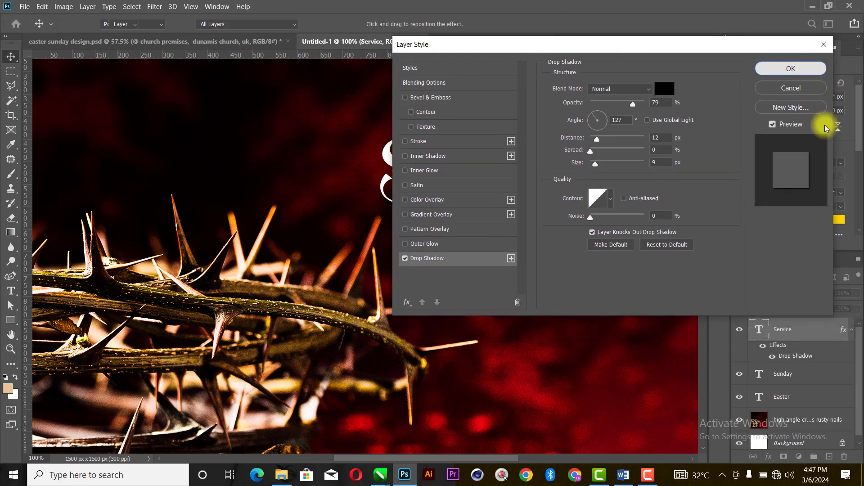
key("Return")
left_click(851, 330)
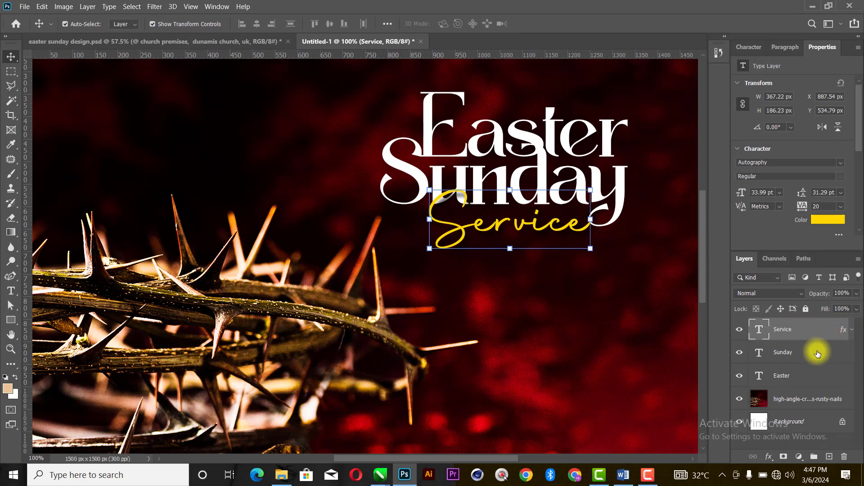
Give the "Sunday" text the same black drop shadow at 79% opacity, 12 px distance and 9 px size
right_click(817, 353)
left_click(687, 18)
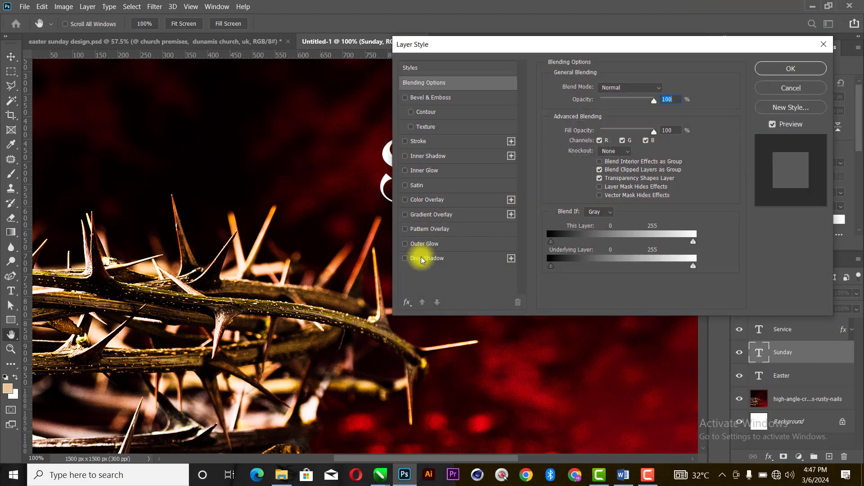
left_click(422, 259)
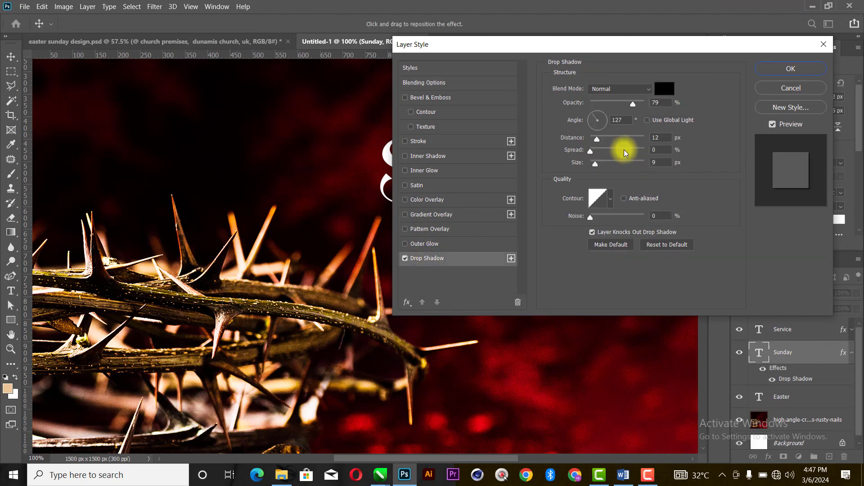
left_click(806, 69)
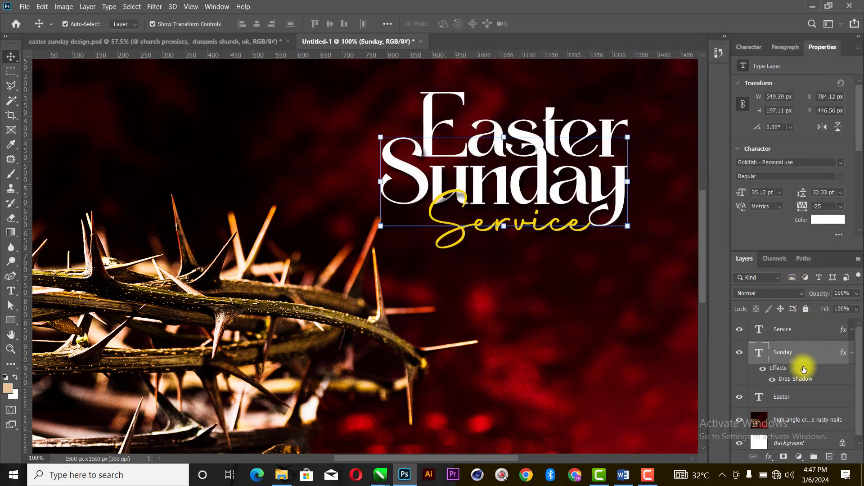
left_click(849, 358)
Apply the matching black drop shadow to the "Easter" text, with 79% opacity, 12 px distance and 9 px size
right_click(791, 375)
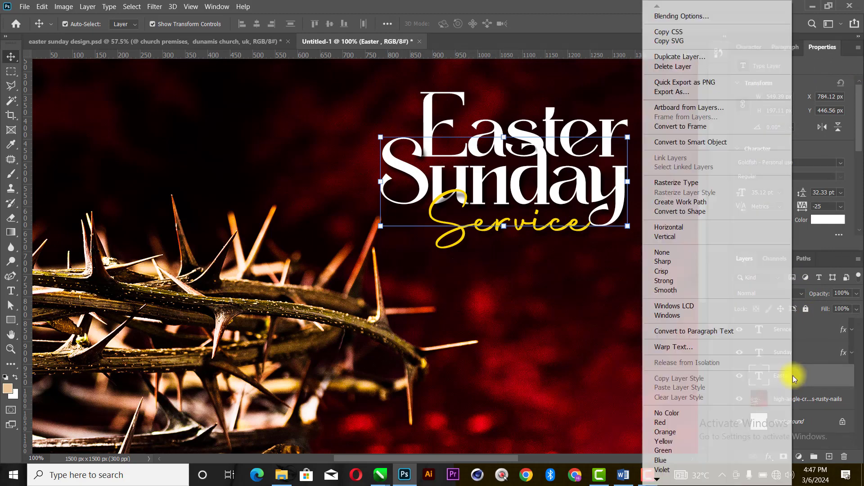
left_click(665, 15)
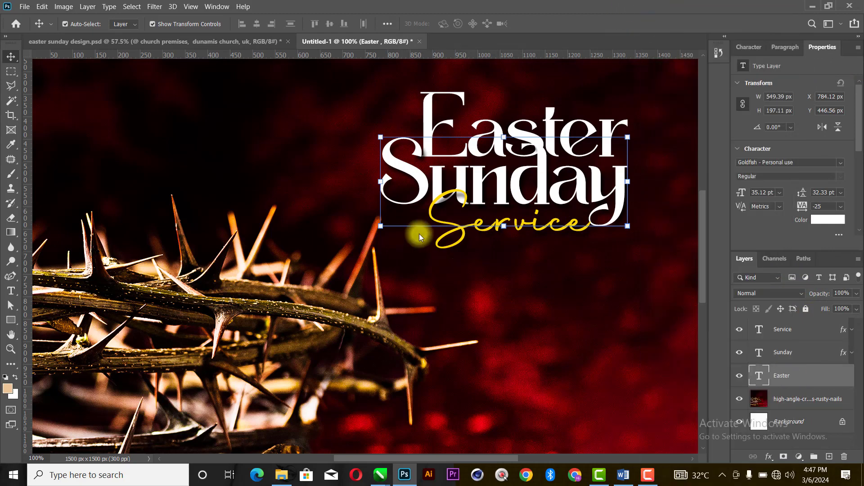
left_click(428, 258)
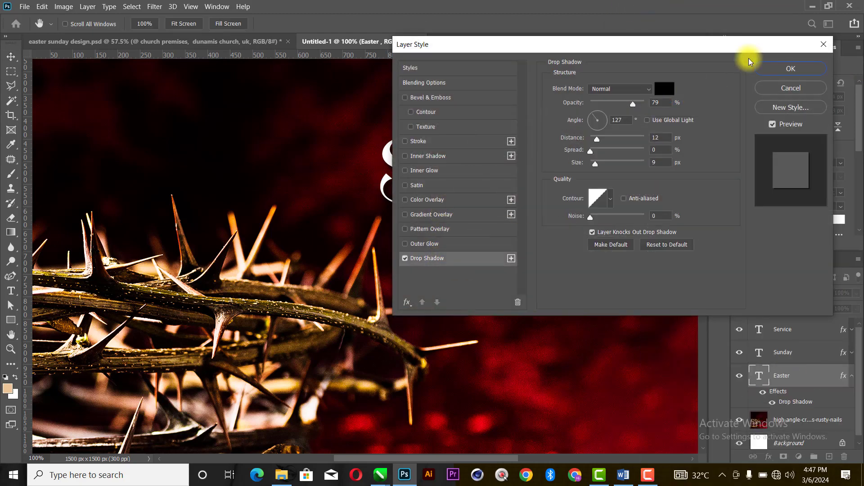
left_click(789, 68)
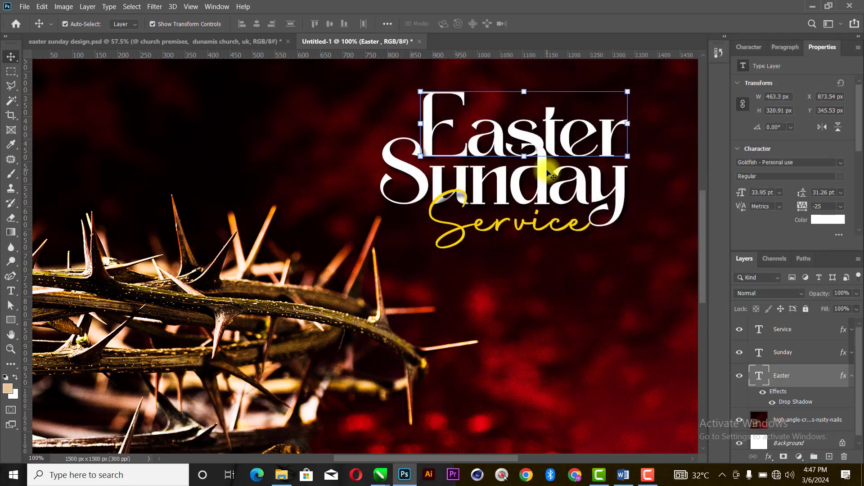
key("ctrl")
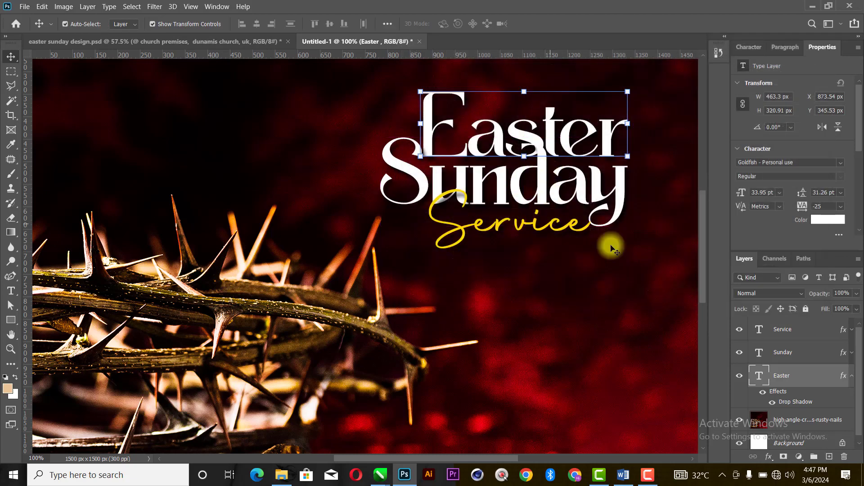
left_click(851, 375)
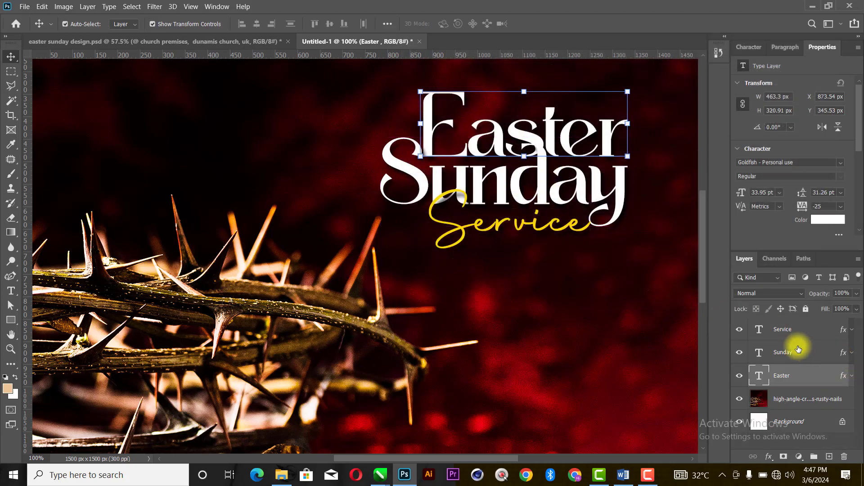
Group the "Easter", "Sunday" and "Service" text layers and name the group Easter
left_click(765, 331, "shift")
key("ctrl+g")
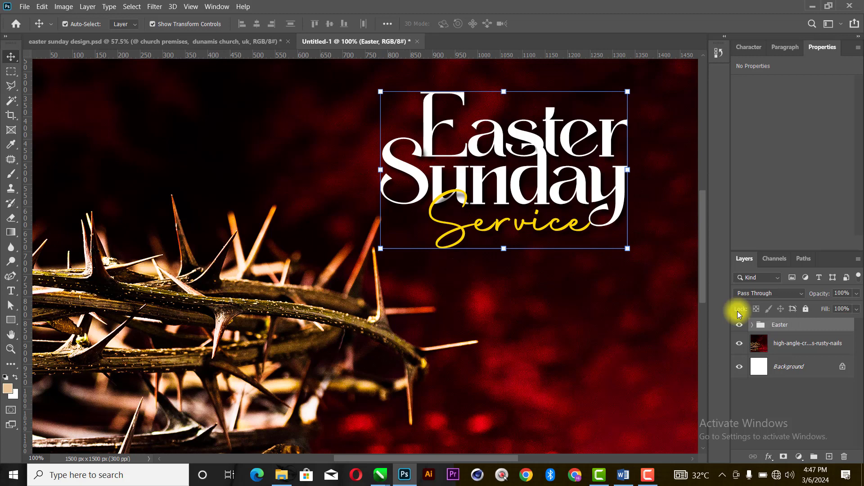
Scale the Easter title group up proportionally to about 125%
key("ctrl+minus")
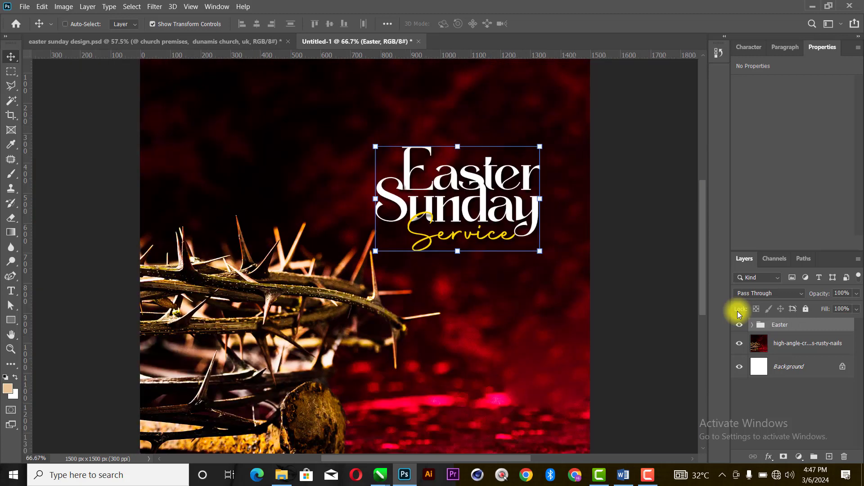
key("ctrl+minus")
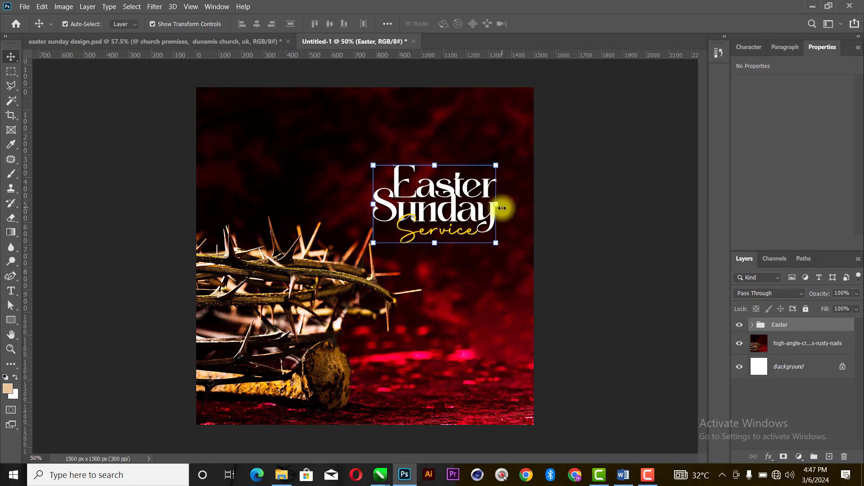
left_click_drag(496, 204, 512, 203)
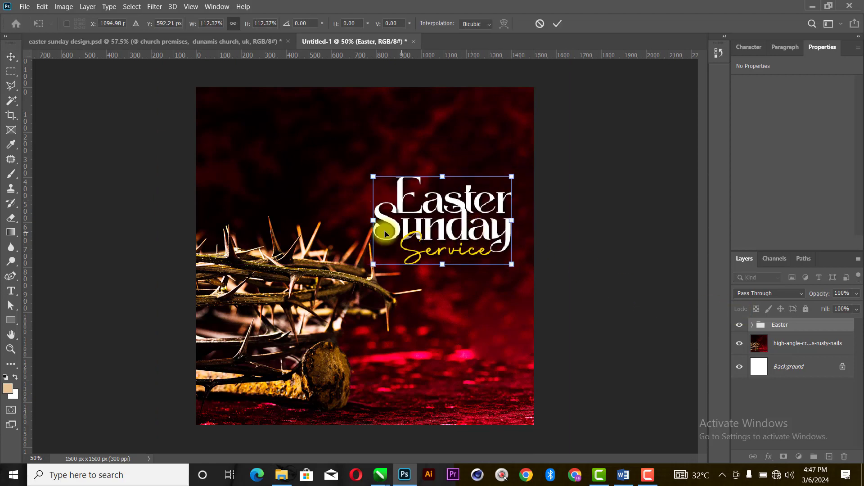
left_click_drag(373, 204, 357, 220)
Nudge the enlarged title group horizontally to about X 1006 px and apply the transform
key("Left")
key("Left")
key("Left")
key("Left")
key("Left")
key("Left")
key("Left")
key("Left")
key("Left")
key("Left")
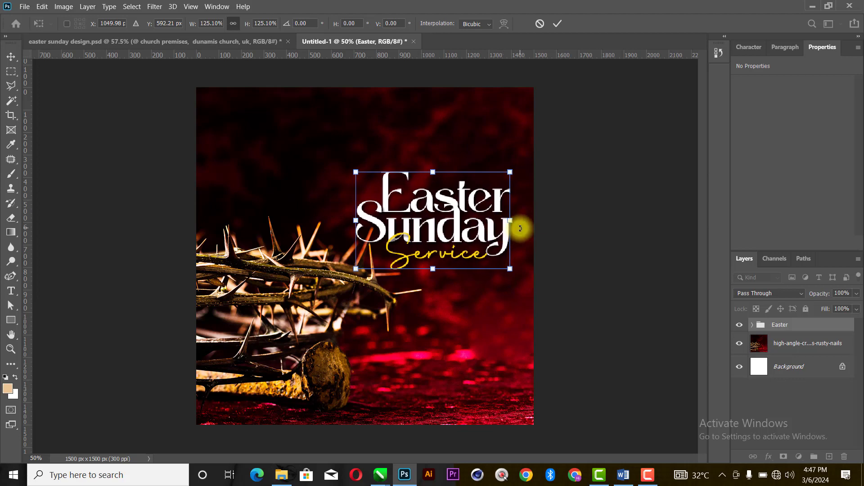
key("Left")
key("Left")
key("Left")
key("Left")
key("Left")
key("Left")
key("Left")
key("Left")
key("Left")
key("Left")
key("Left")
key("Left")
key("Left")
key("Left")
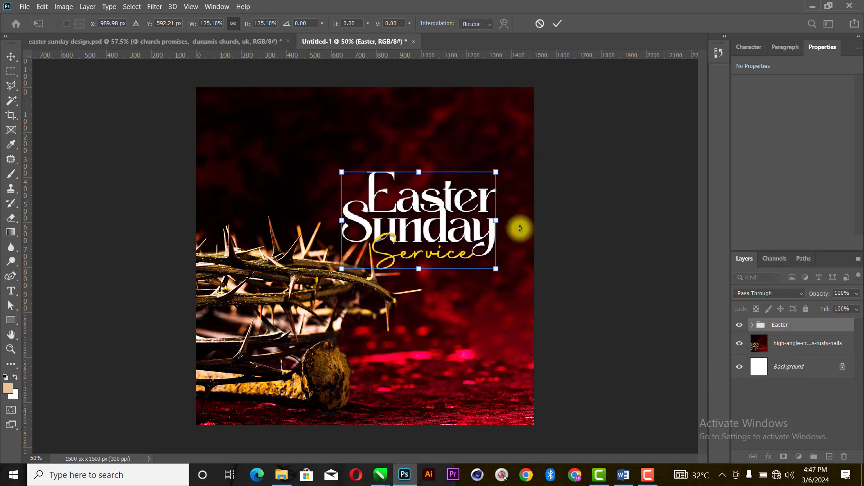
key("Right")
key("Right")
key("Right")
key("Right")
key("Right")
key("Right")
key("Right")
key("Right")
key("Right")
key("Right")
key("Right")
key("Right")
key("Right")
key("Right")
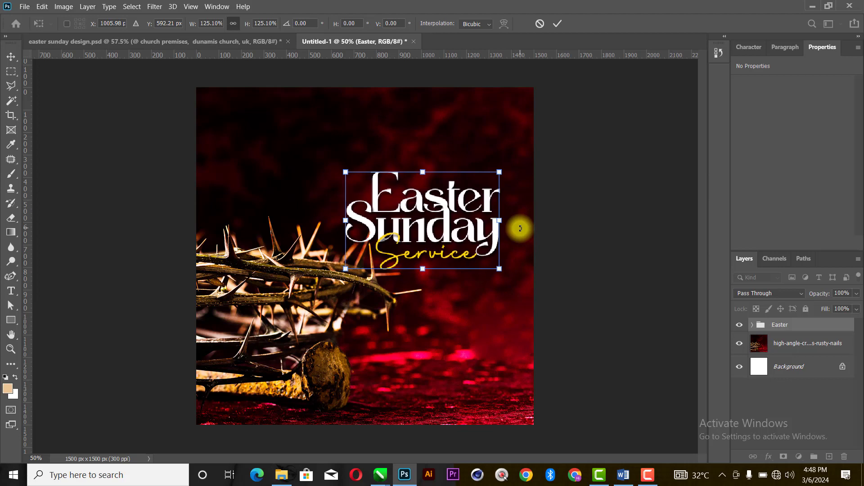
key("Return")
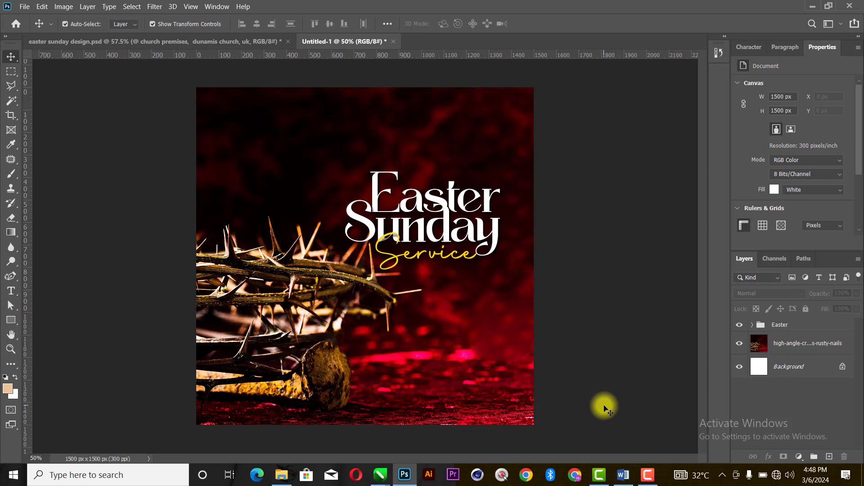
Draw a thin horizontal rectangle about 534 px wide and 6 px high below the title, beside the nail head
left_click(11, 320)
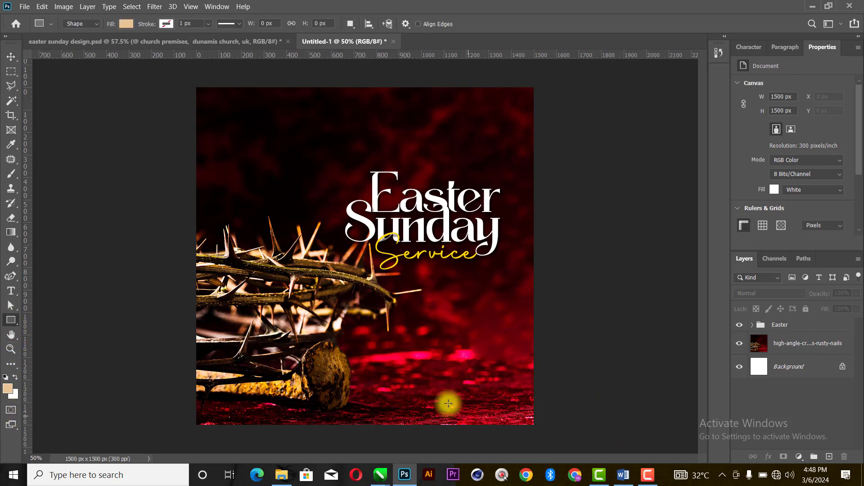
key("ctrl+plus")
key("ctrl+plus")
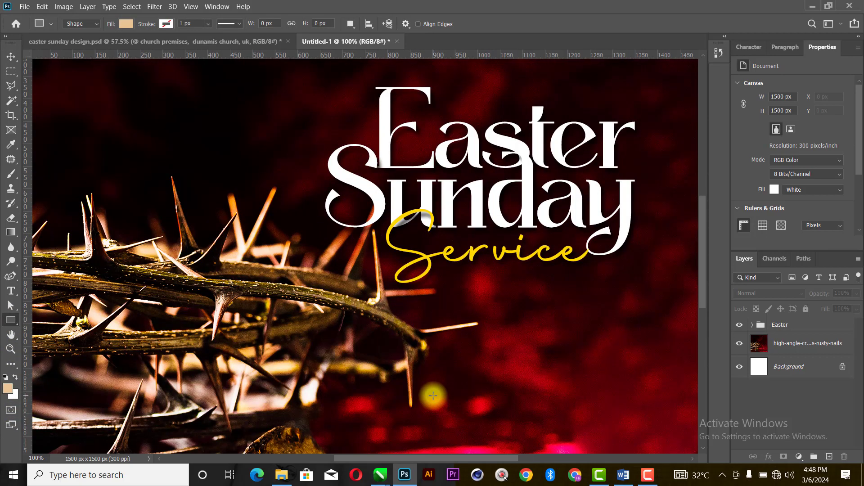
key("ctrl+minus")
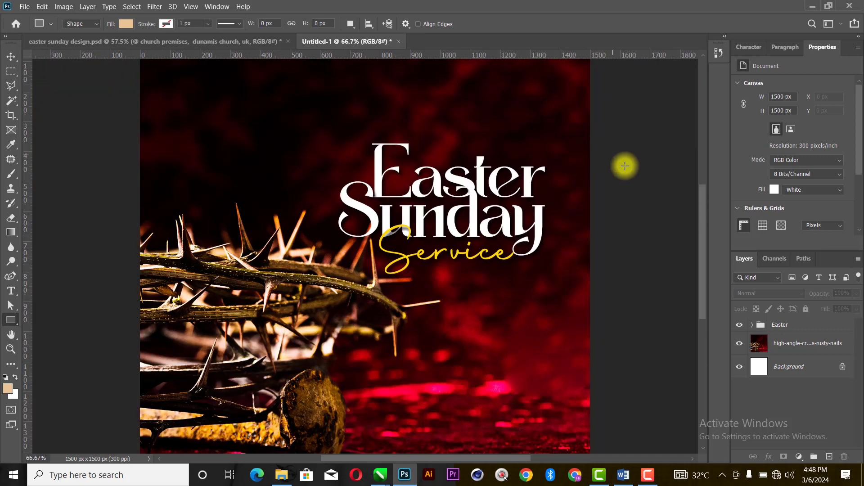
left_click_drag(704, 209, 693, 237)
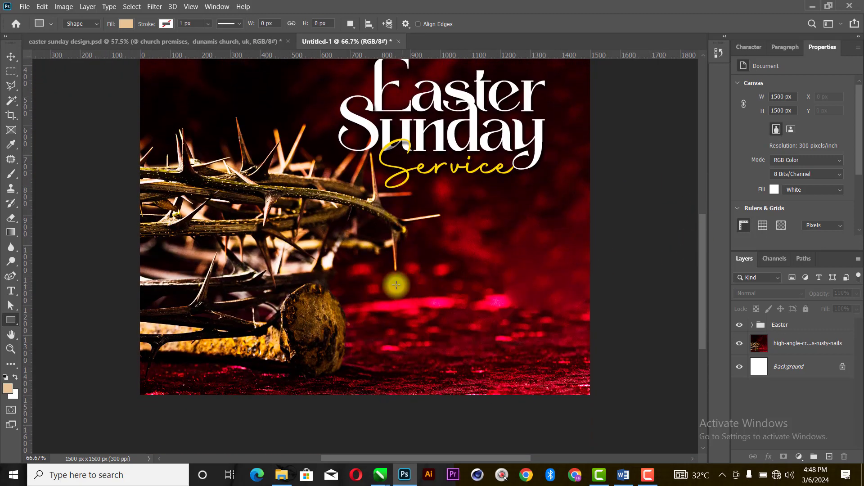
left_click_drag(390, 289, 444, 295)
left_click_drag(540, 294, 545, 290)
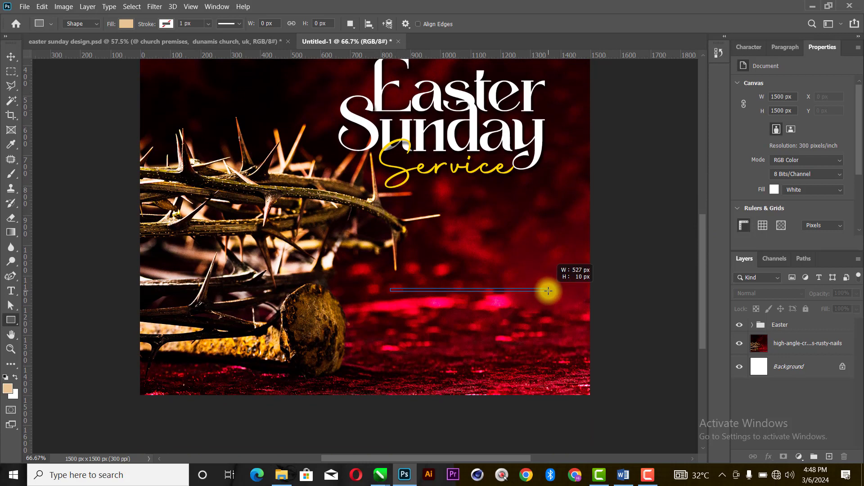
left_click_drag(549, 292, 550, 289)
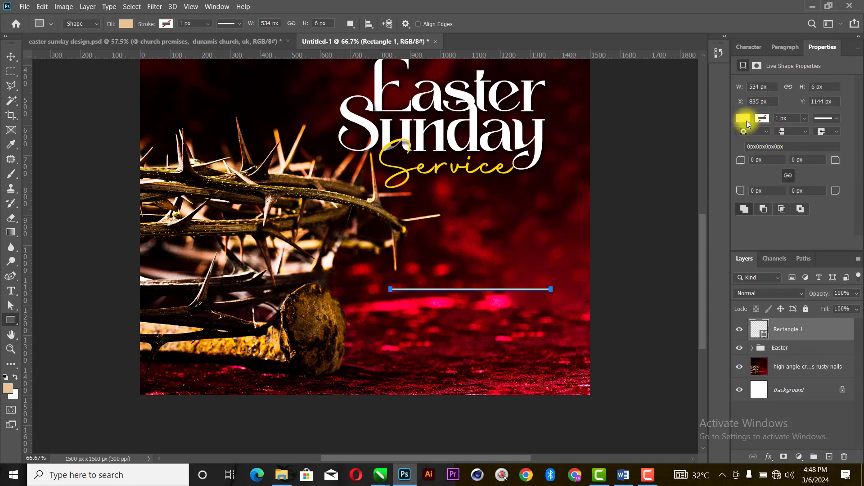
Fill the thin rectangle with the recently used amber yellow and deselect it
left_click(745, 120)
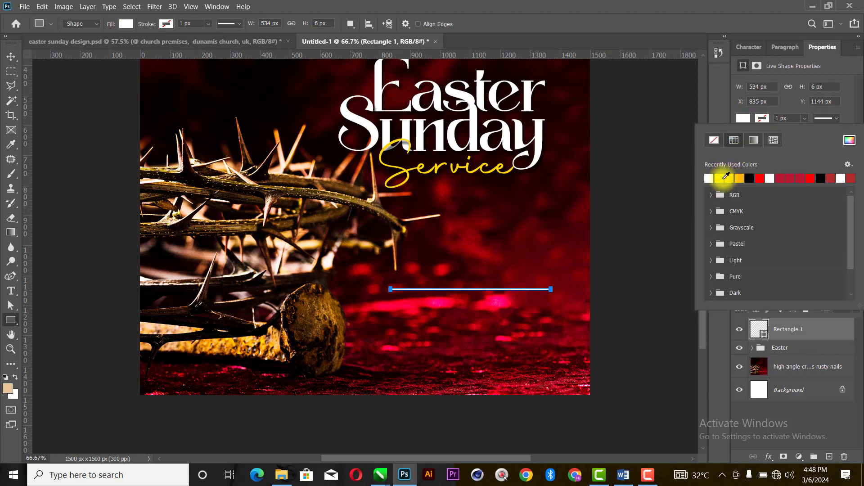
left_click(730, 177)
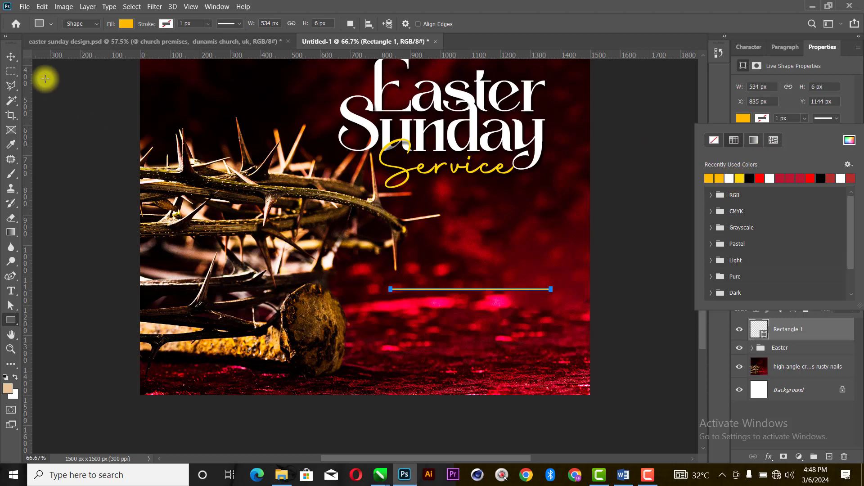
left_click(11, 56)
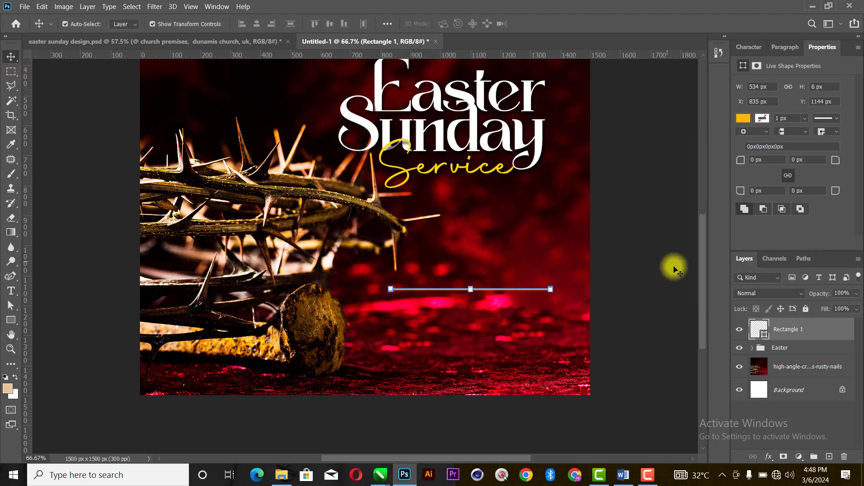
left_click(495, 295)
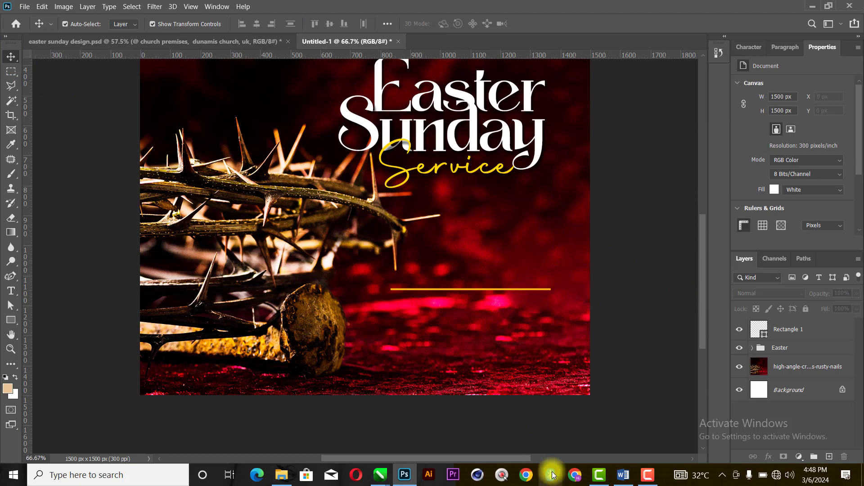
Switch to Word, copy the line "31st march, 2024" and return to the Photoshop design
left_click(624, 475)
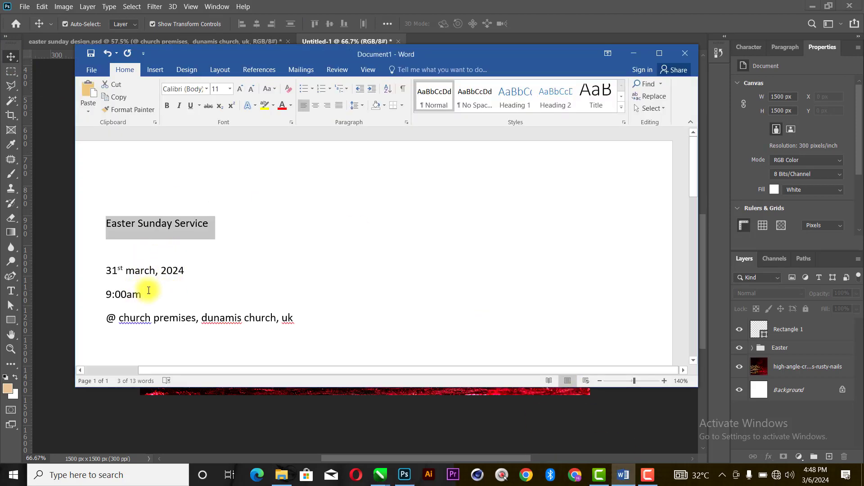
scroll(148, 290, "down", 1)
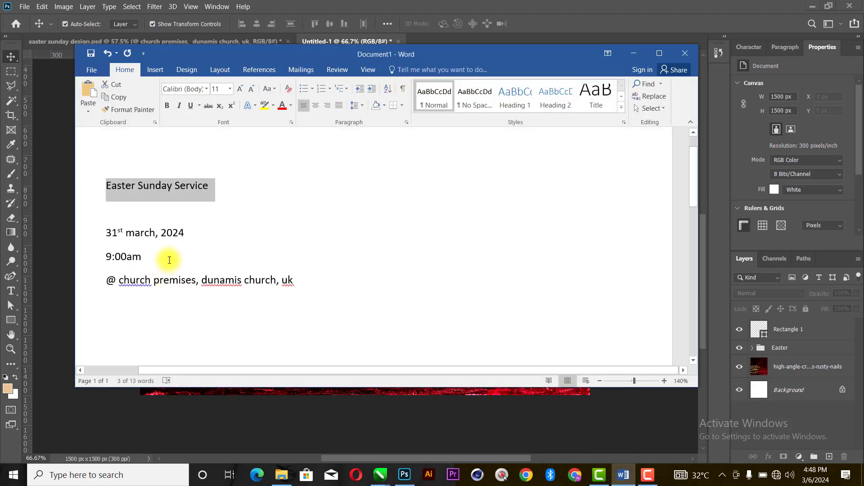
left_click(91, 232)
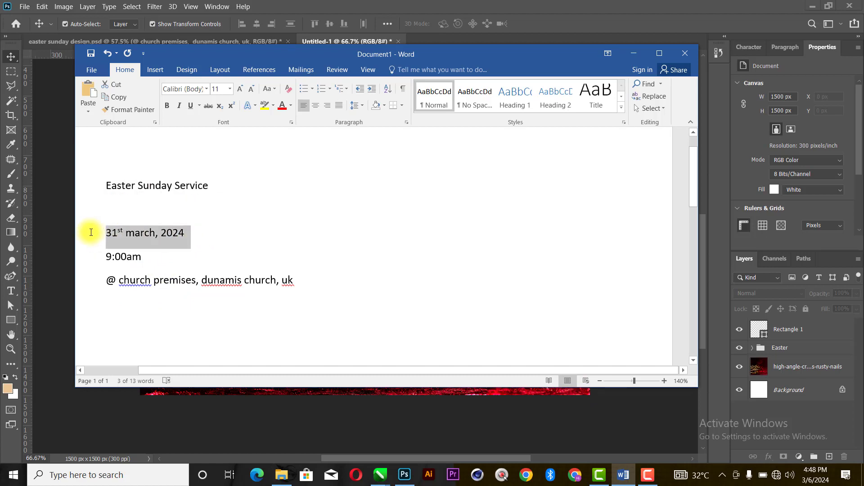
key("alt+Tab")
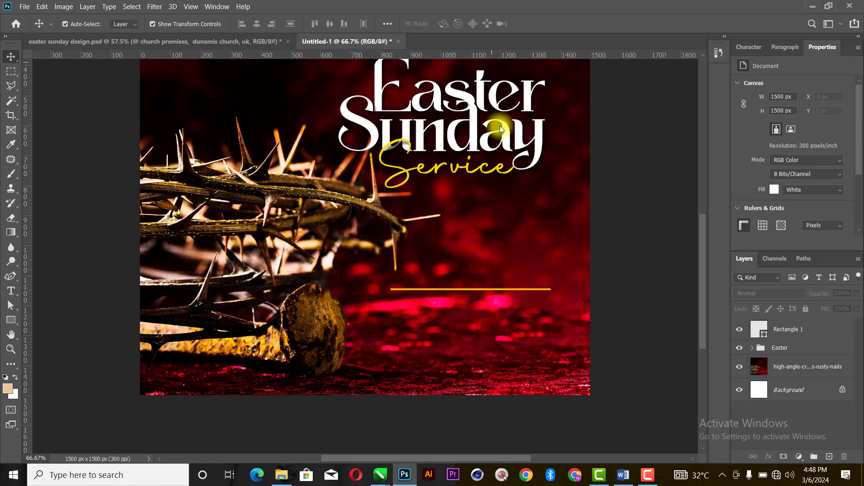
Add the two-line date text "sun. 31st march, '24" below the yellow line and set its font to Akira Expanded
key("t")
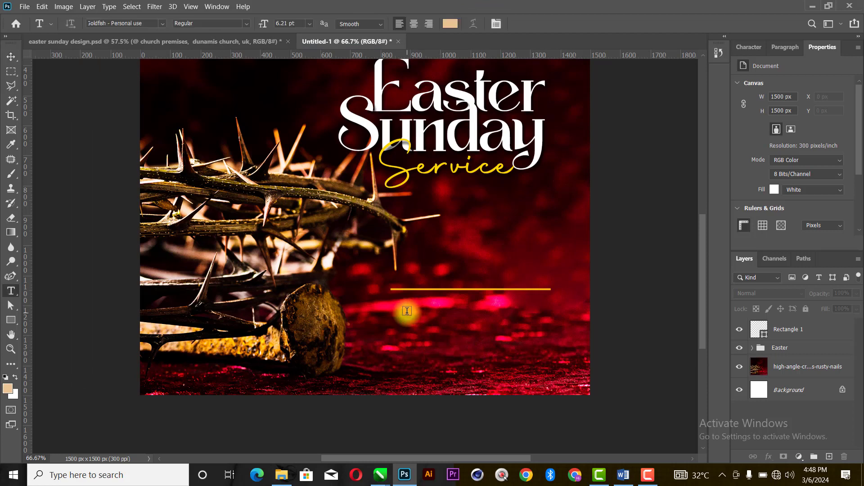
left_click(406, 311)
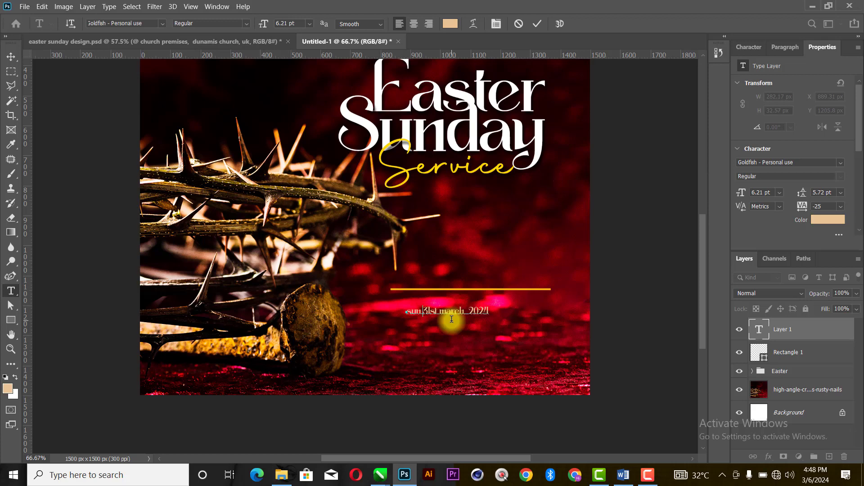
left_click(443, 311)
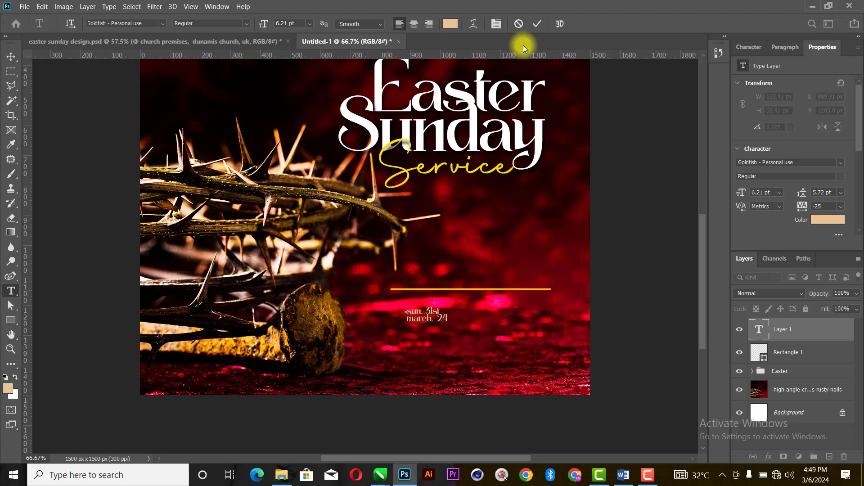
left_click(537, 24)
left_click(839, 163)
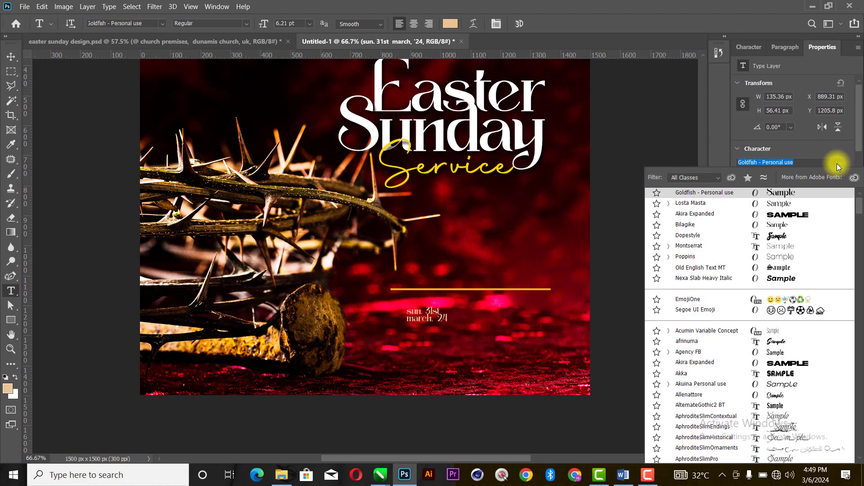
left_click(806, 212)
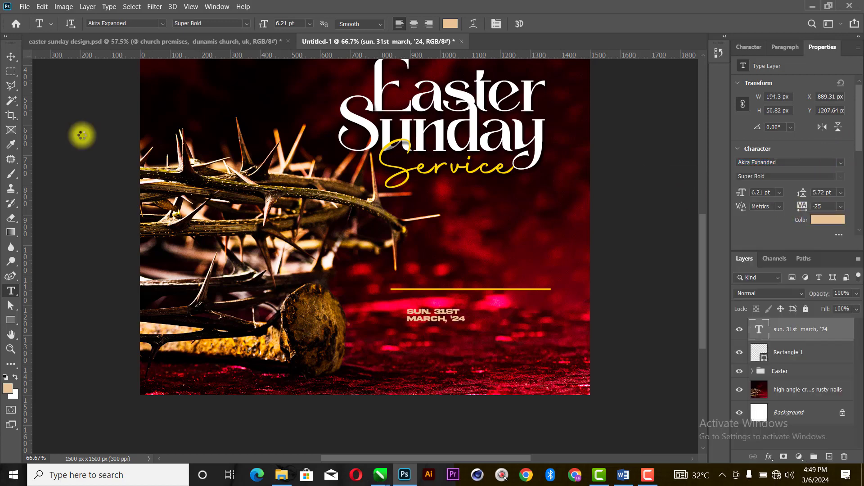
Scale the date text to about 132% and place it directly under the yellow line, flush with the line's left end
left_click(18, 59)
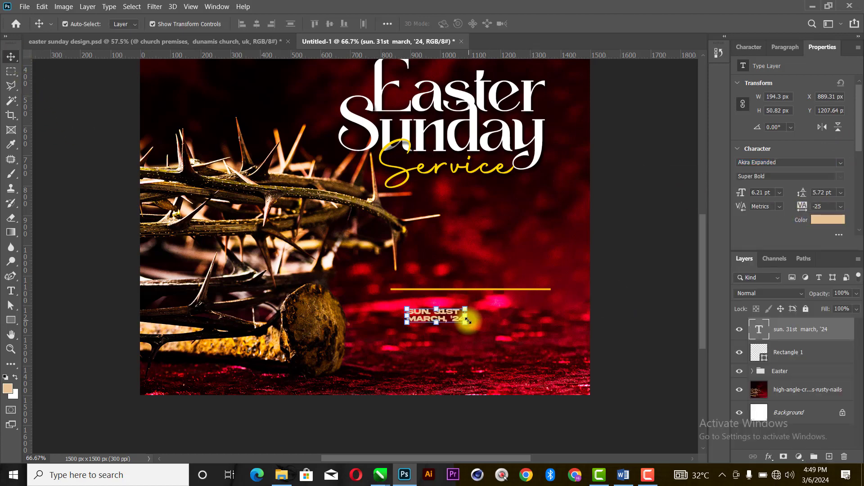
left_click_drag(468, 319, 437, 306)
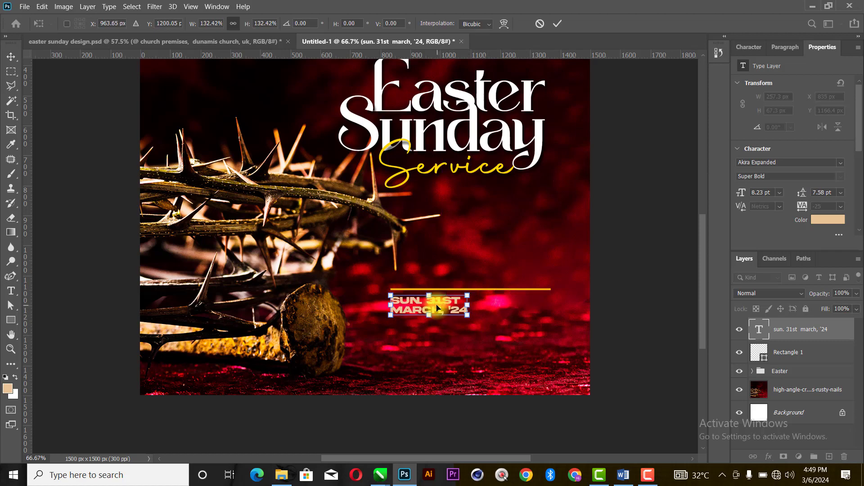
key("ctrl+plus")
key("ctrl+plus")
key("ctrl+minus")
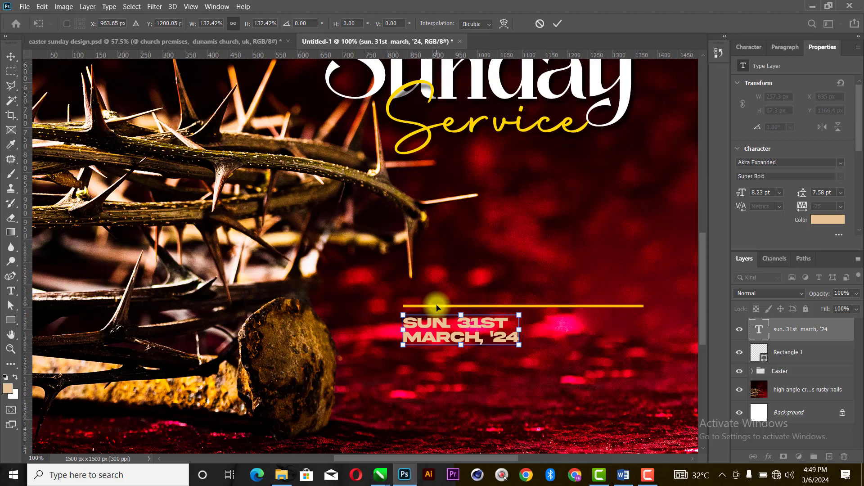
scroll(472, 455, "right", 3)
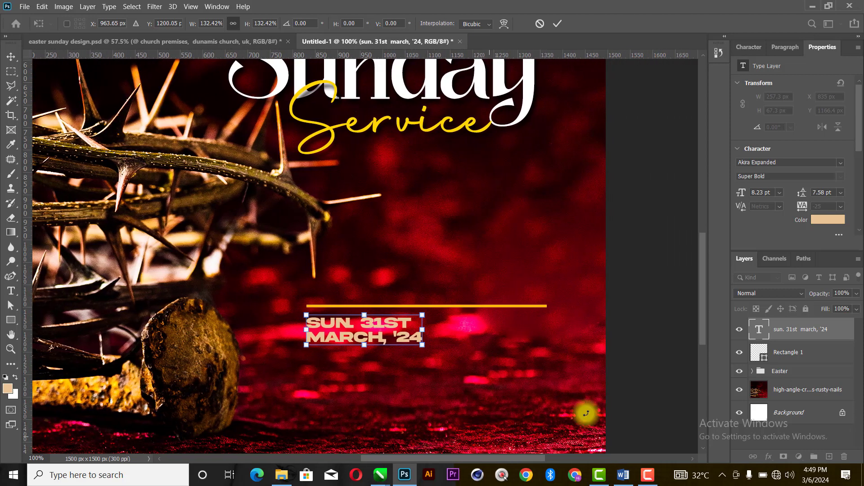
left_click(557, 23)
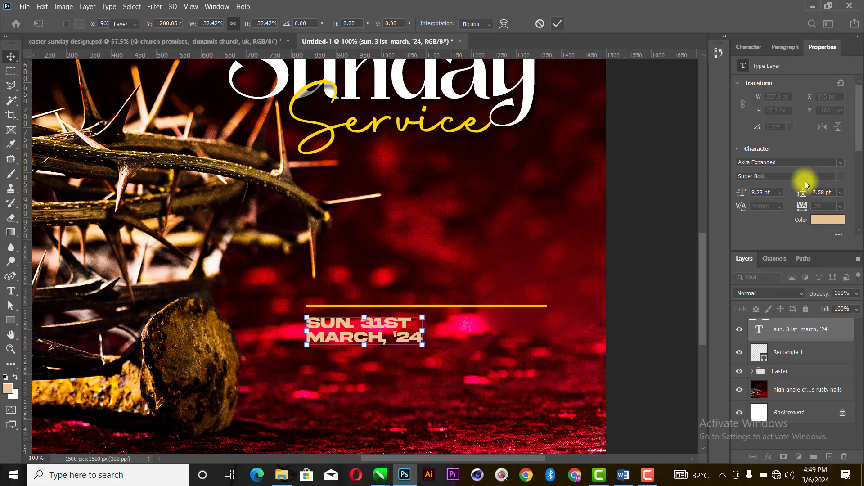
Set the date text's color to white (ffffff)
left_click(828, 219)
left_click_drag(690, 169, 515, 53)
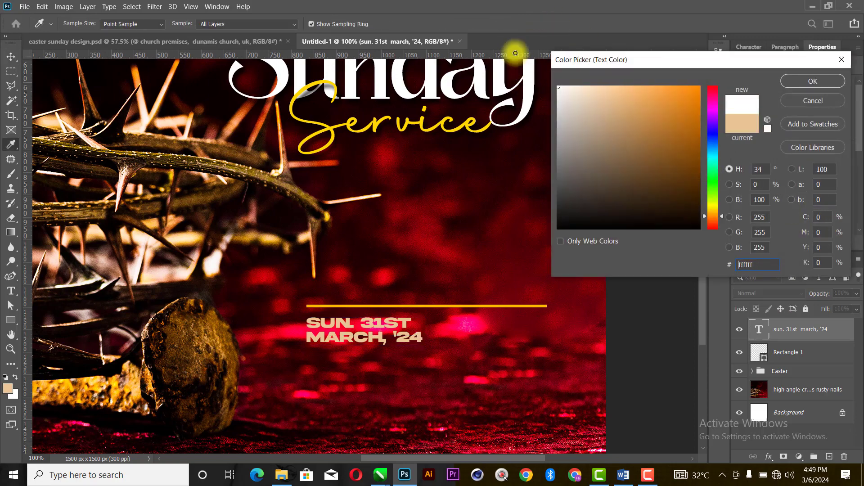
left_click(813, 81)
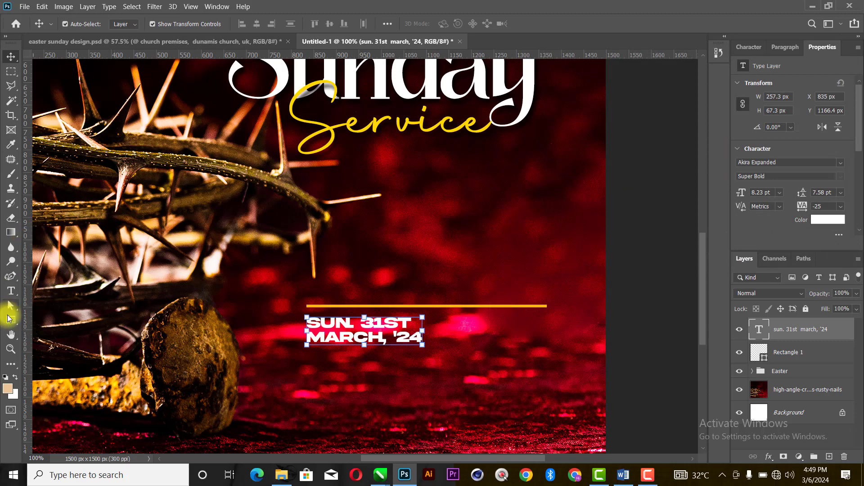
Draw a rectangle about 252 px wide and 56 px high beside the date text, under the yellow line
left_click(9, 319)
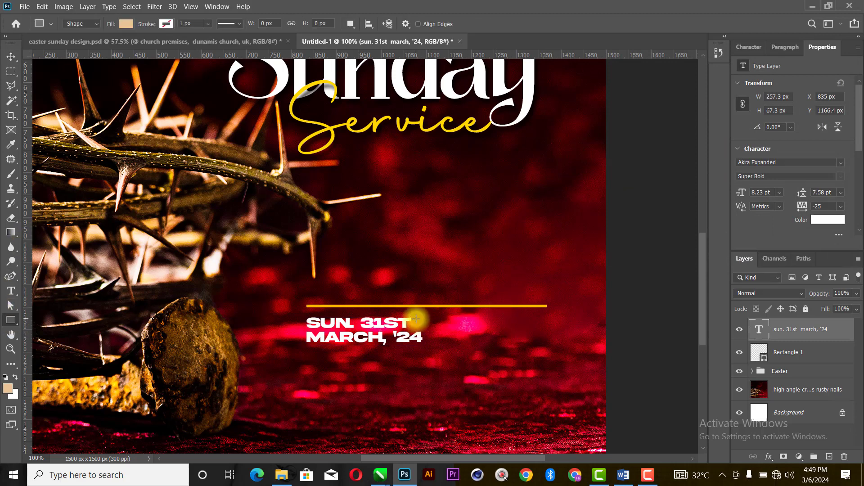
left_click_drag(416, 318, 504, 342)
left_click(9, 55)
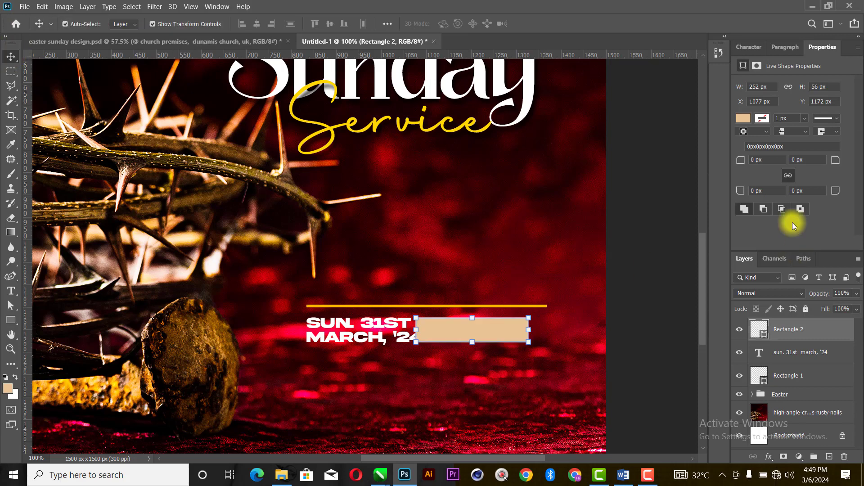
Fill the new rectangle with the recently used orange-yellow and shift it right, clear of the date text
left_click(744, 119)
left_click(710, 178)
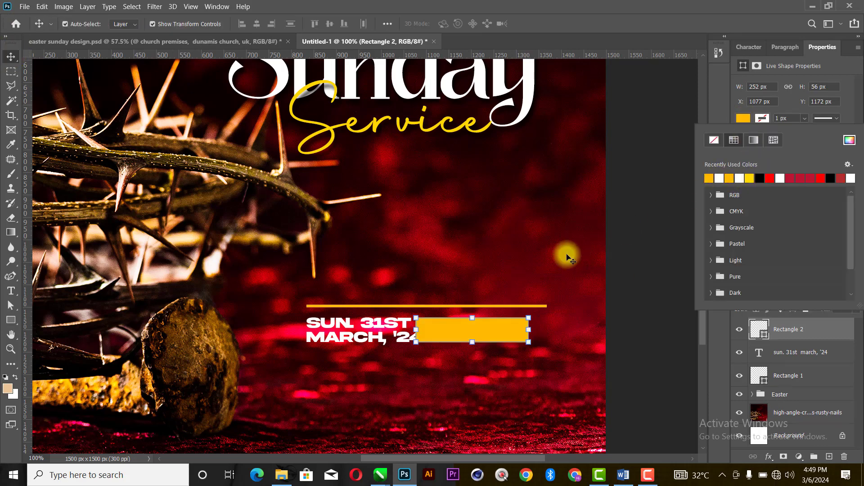
left_click_drag(458, 334, 472, 332)
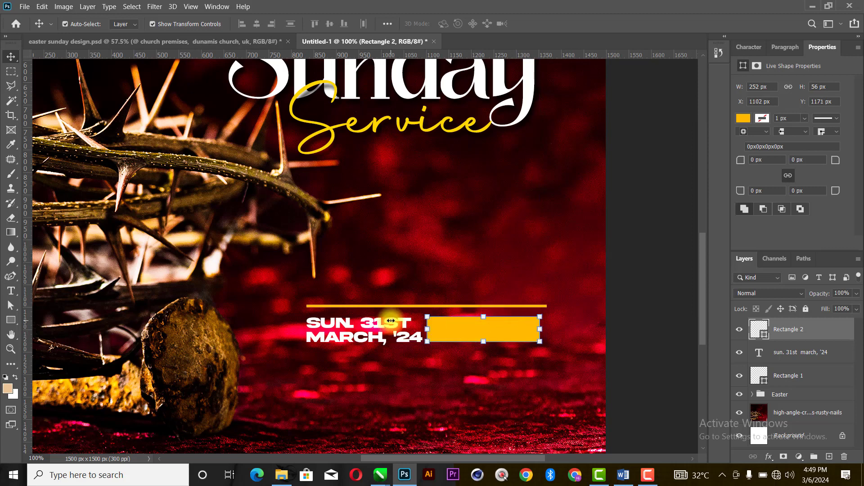
Duplicate the date text above the yellow line and change the copy's wording to "9:00pm"
left_click(391, 324)
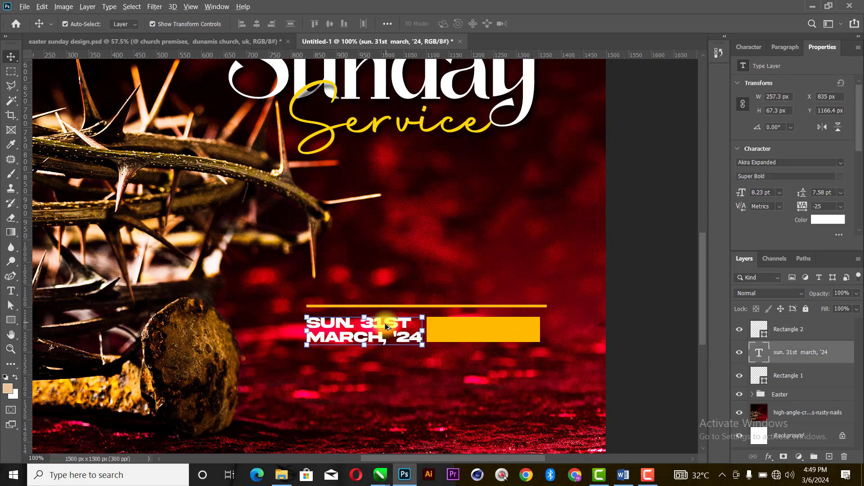
left_click_drag(385, 323, 555, 260)
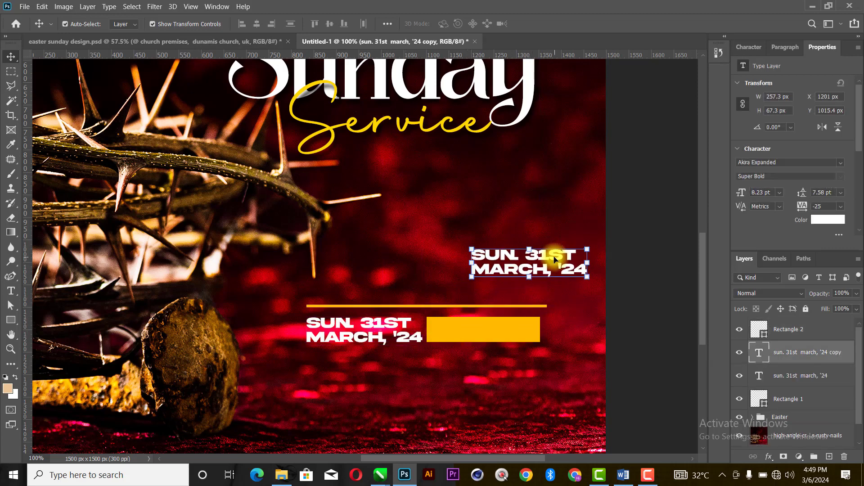
key("t")
left_click(554, 256)
key("ctrl+a")
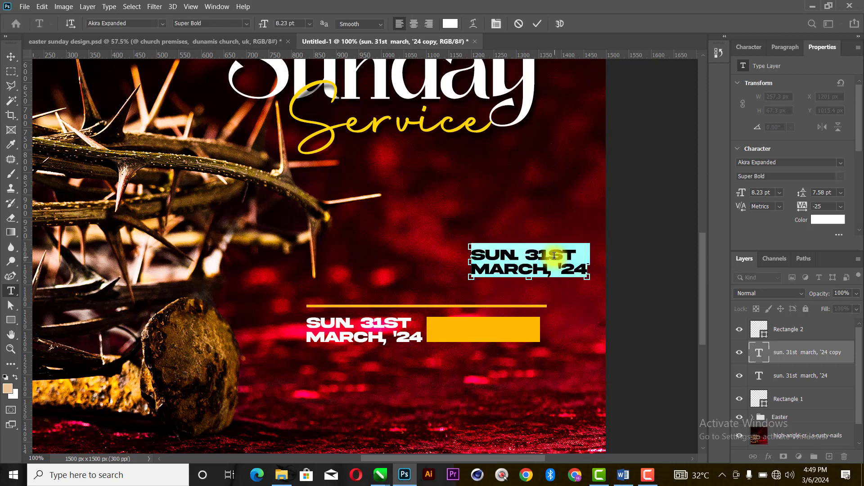
type("9:00PM")
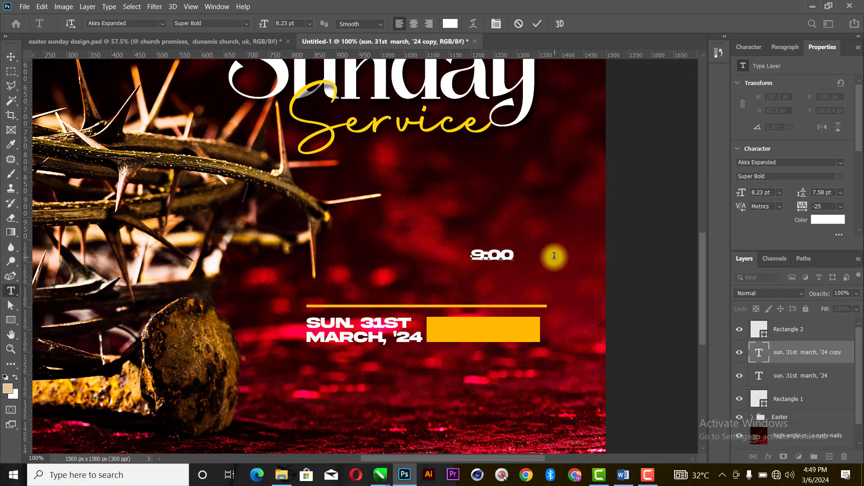
left_click(537, 23)
left_click(11, 56)
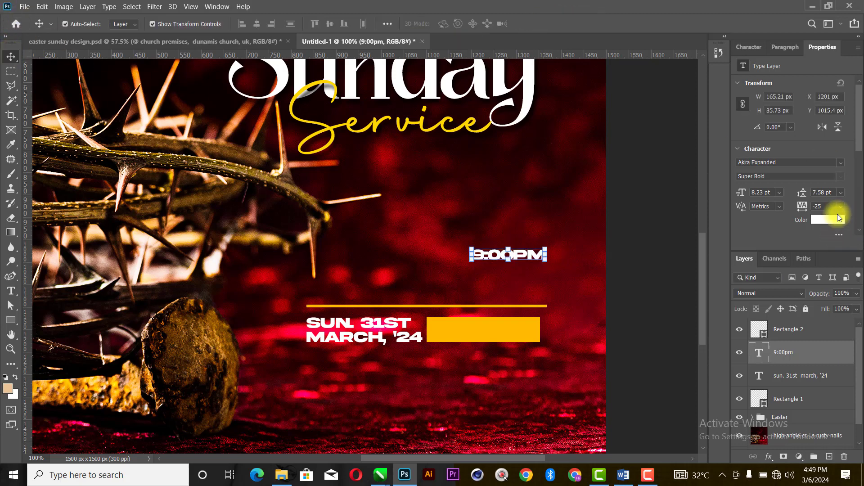
Set the tracking of both the 9:00PM text and the date text to 0
left_click(841, 206)
left_click(832, 275)
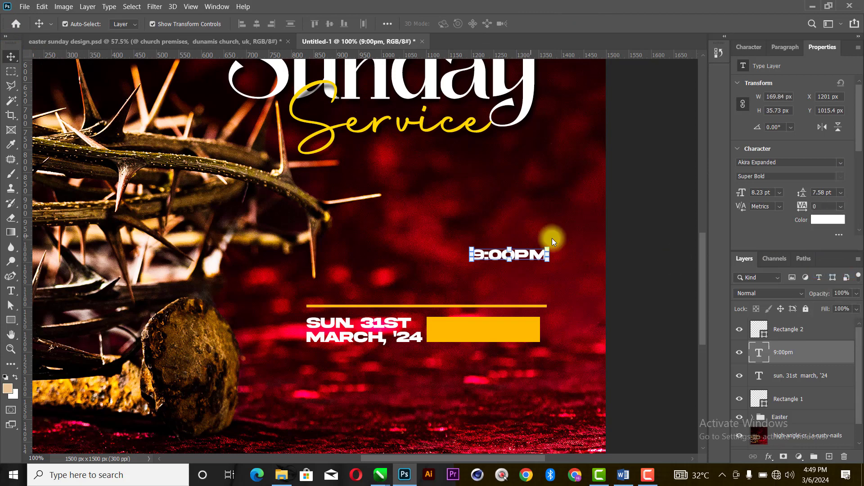
left_click(377, 327)
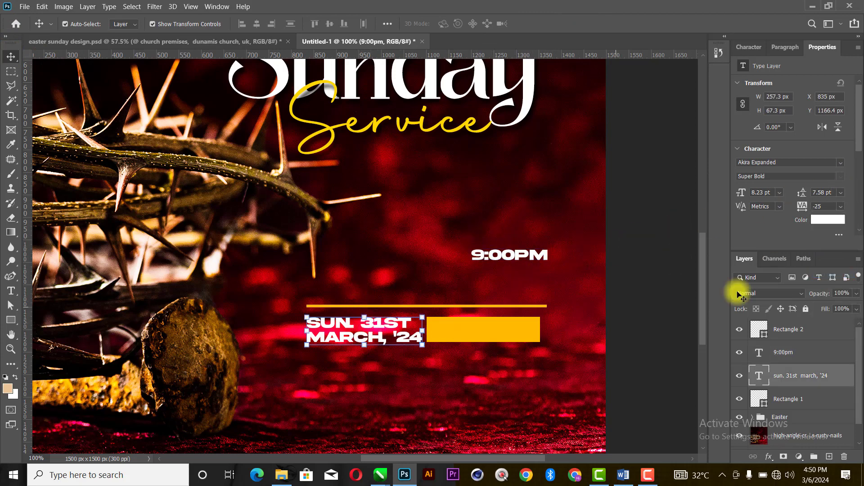
left_click(841, 207)
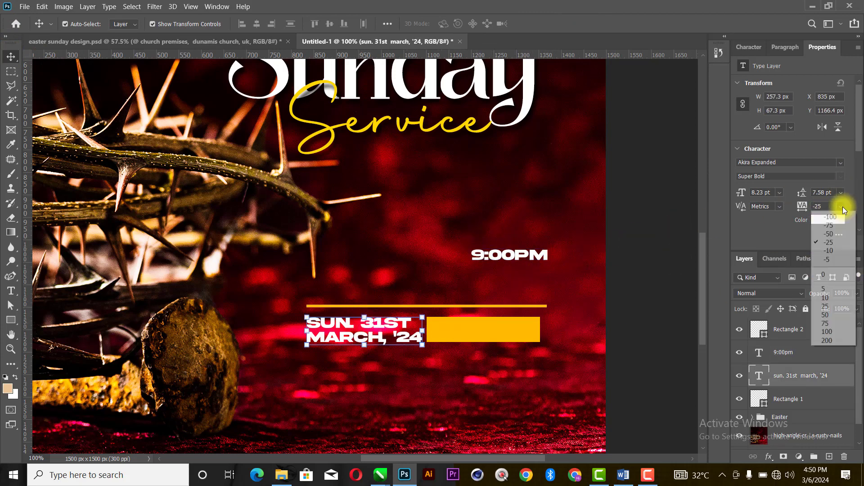
left_click(834, 274)
left_click(624, 253)
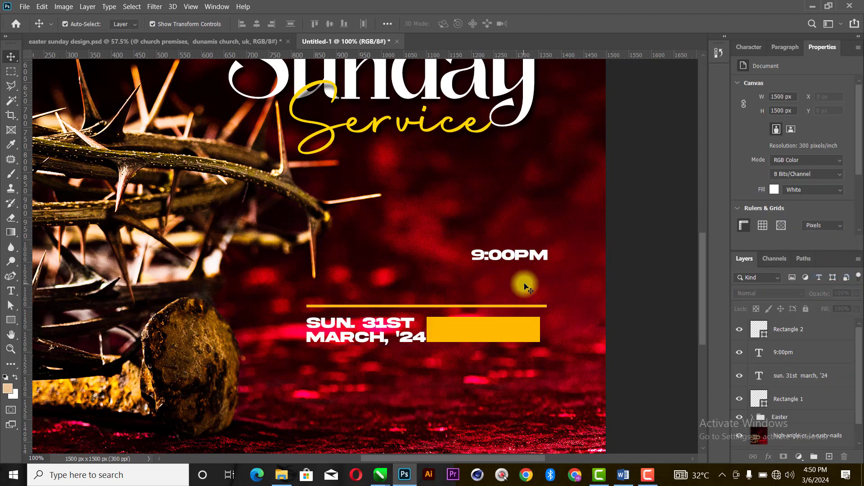
Align the yellow rectangle with the line's right end and place the 9:00PM text on it, layered above the rectangle
left_click(505, 331)
left_click_drag(506, 330, 513, 329)
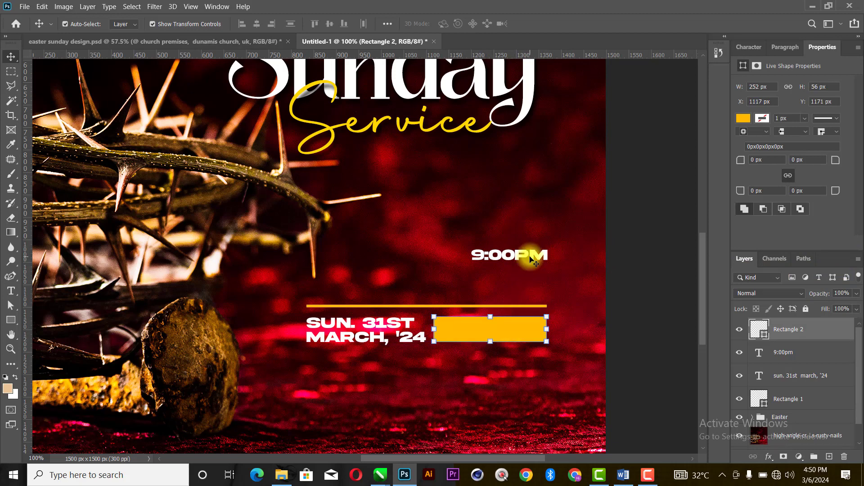
left_click_drag(527, 259, 502, 334)
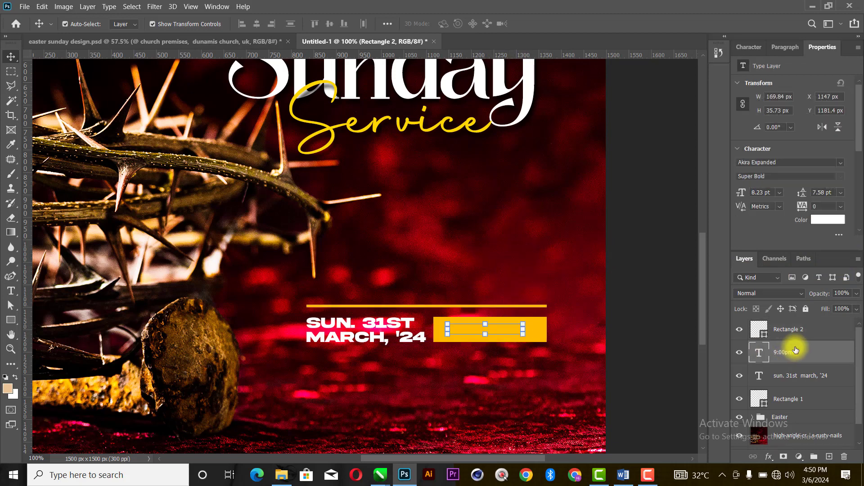
left_click_drag(792, 349, 792, 321)
key("ctrl+t")
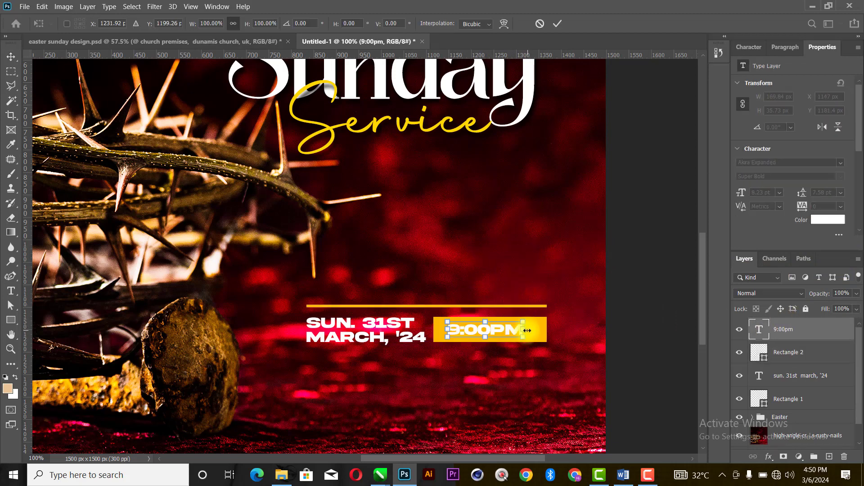
left_click_drag(531, 330, 537, 328)
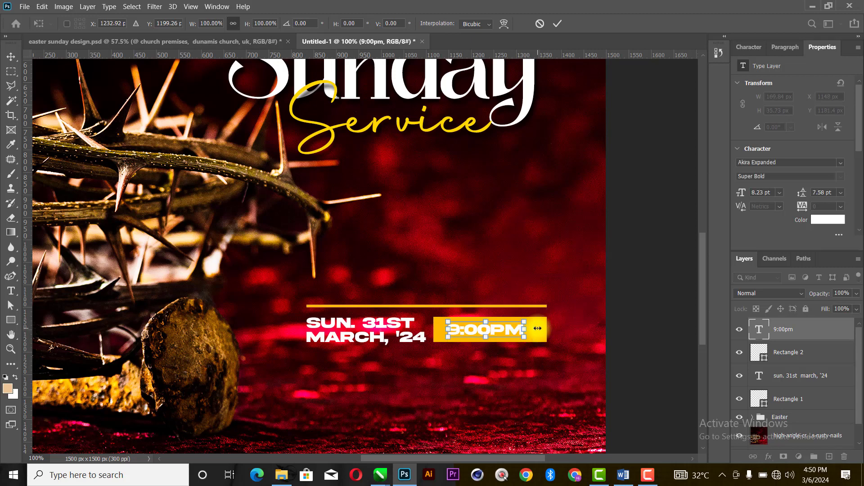
key("Return")
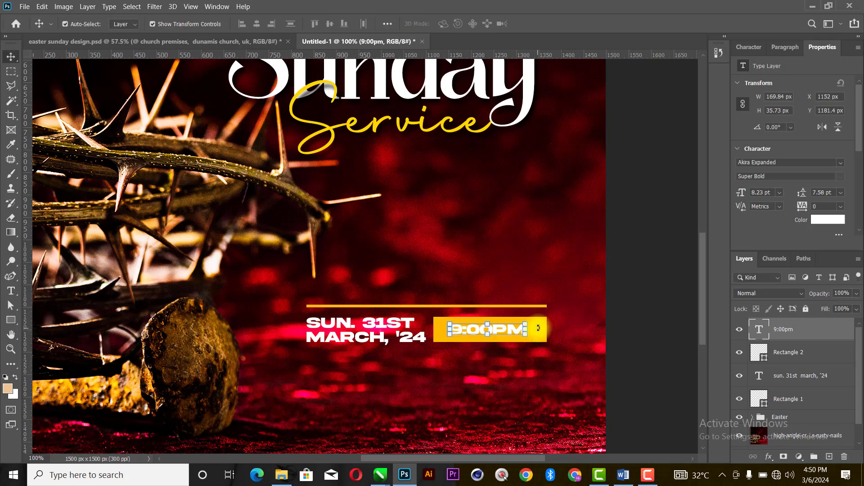
left_click(382, 329)
left_click_drag(489, 331, 496, 334)
Narrow the yellow rectangle from its left side to about 229 px and center the 9:00PM text horizontally on it
left_click(434, 329)
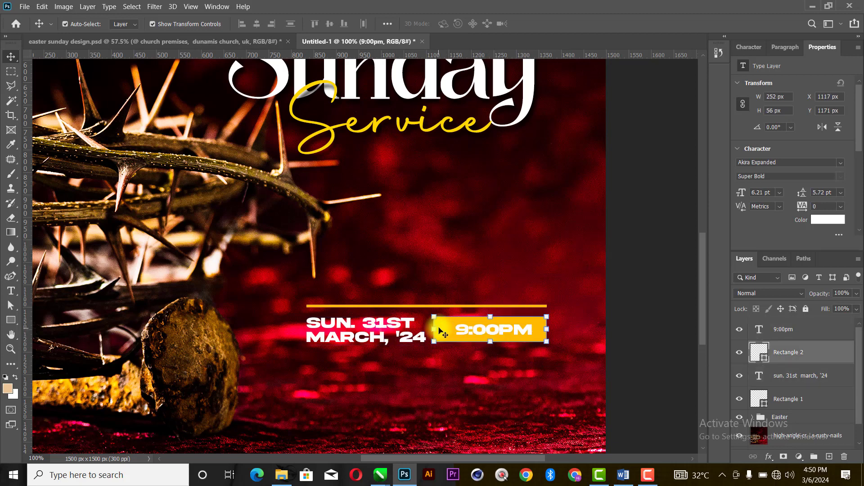
key("ctrl+t")
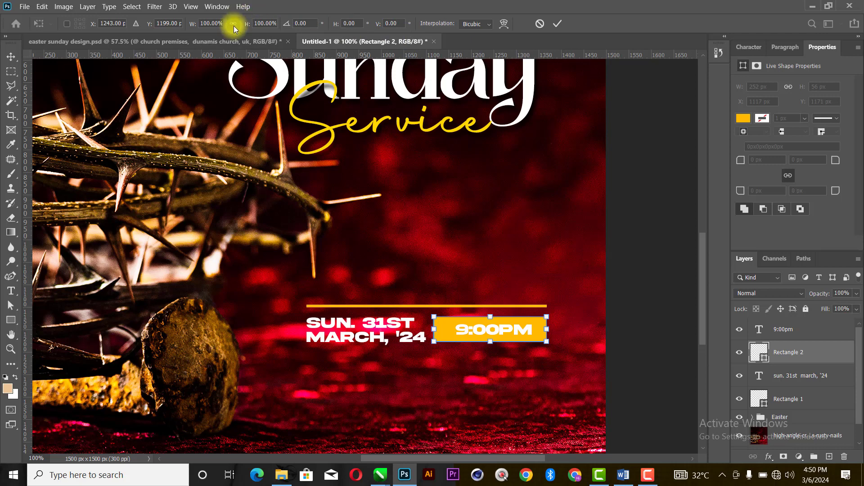
left_click_drag(437, 332, 444, 330)
key("Return")
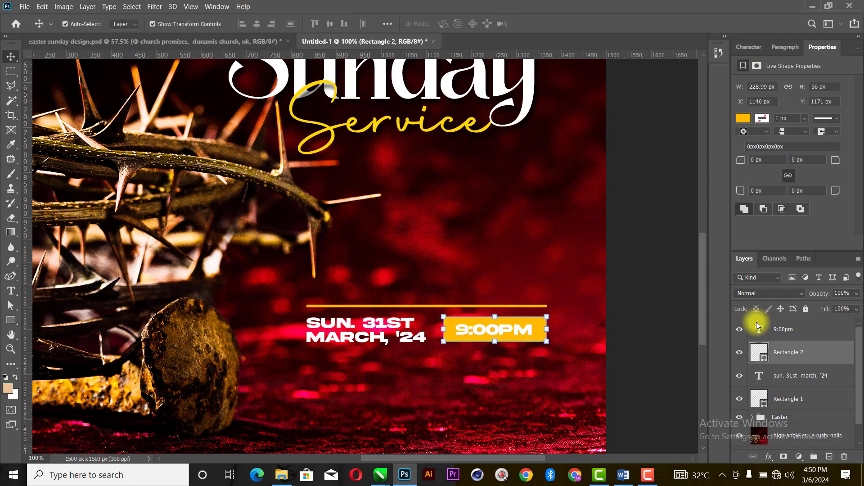
left_click(799, 334, "ctrl")
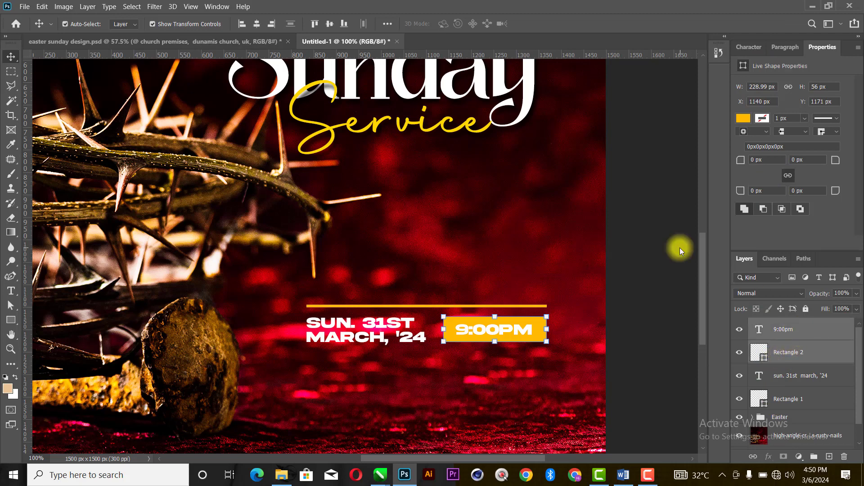
left_click(259, 22)
left_click(636, 269)
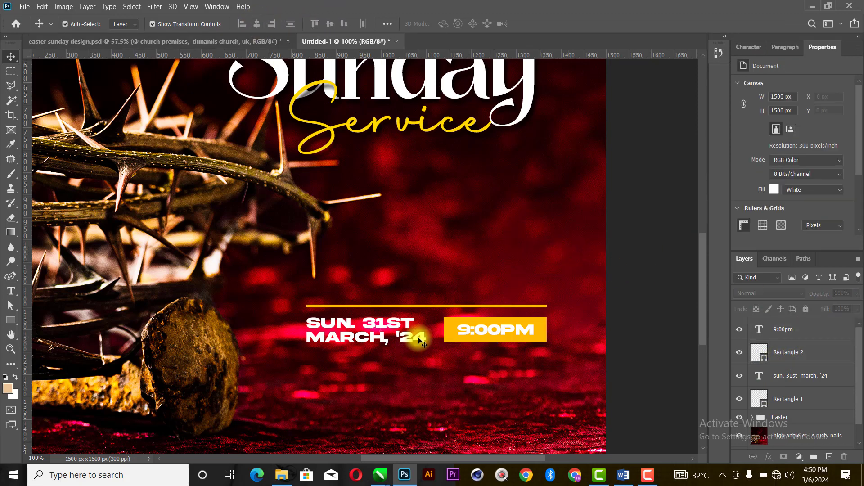
Set the tracking of both the date text and the 9:00PM text to 50
left_click(419, 340)
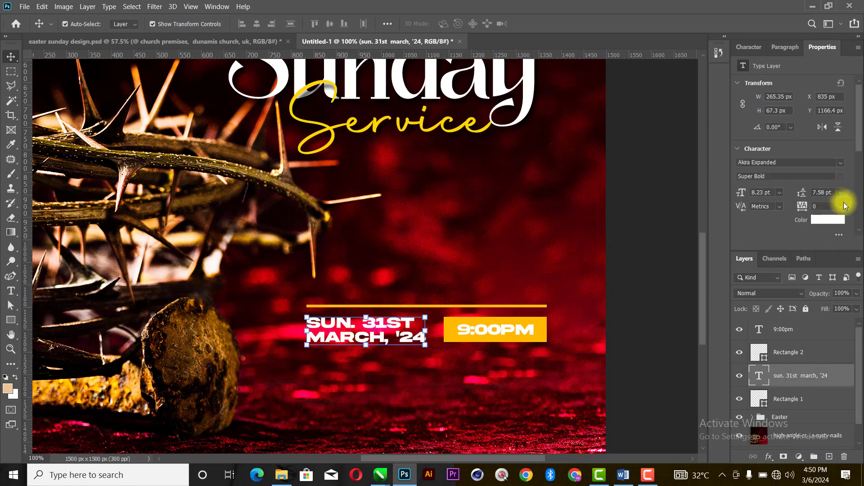
left_click(841, 206)
left_click(819, 306)
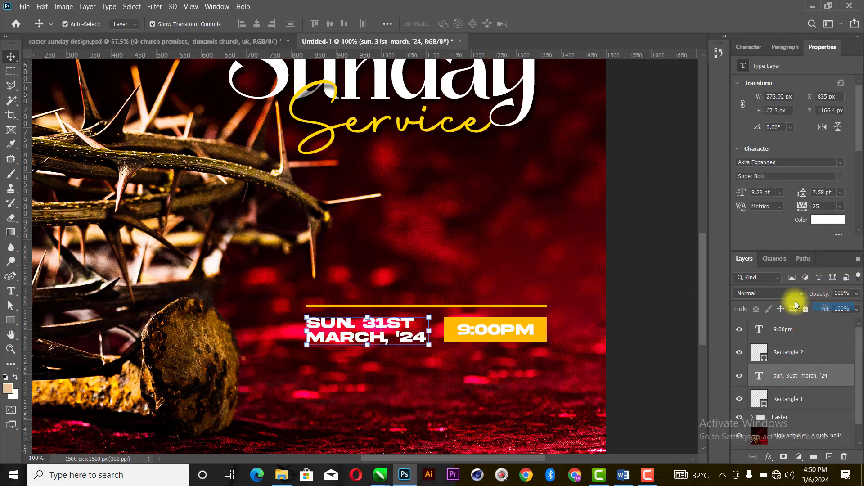
left_click(841, 206)
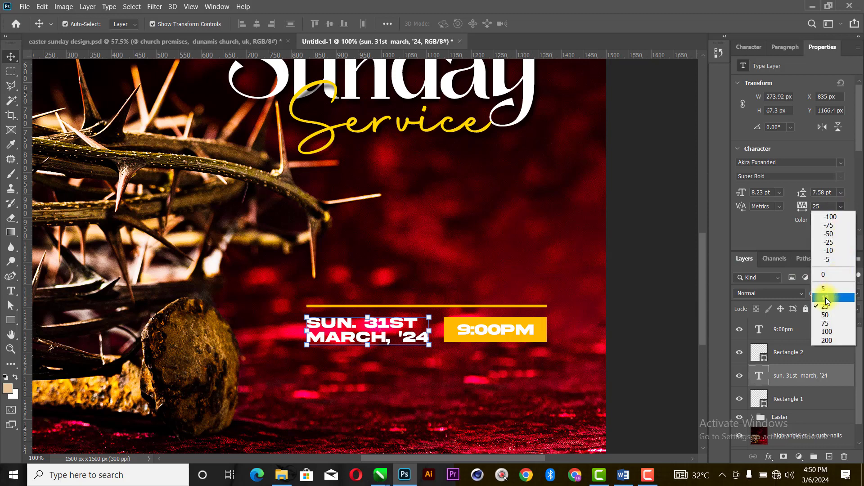
left_click(825, 314)
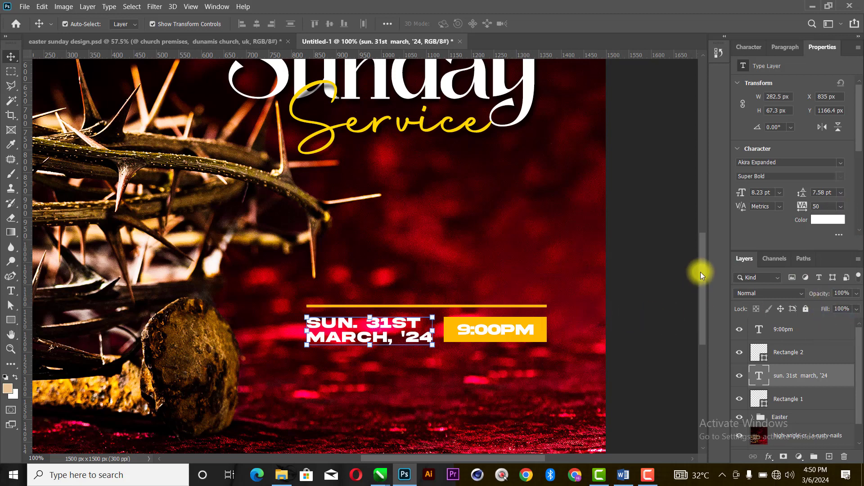
left_click(518, 329)
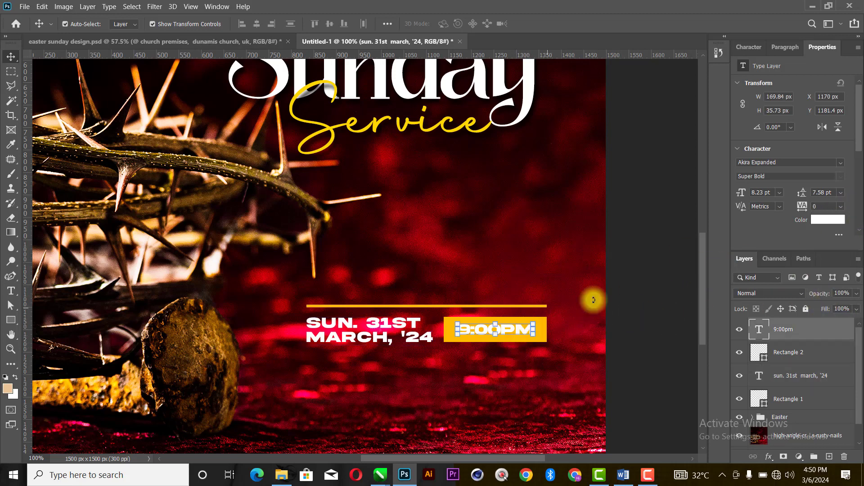
left_click(841, 206)
left_click(820, 315)
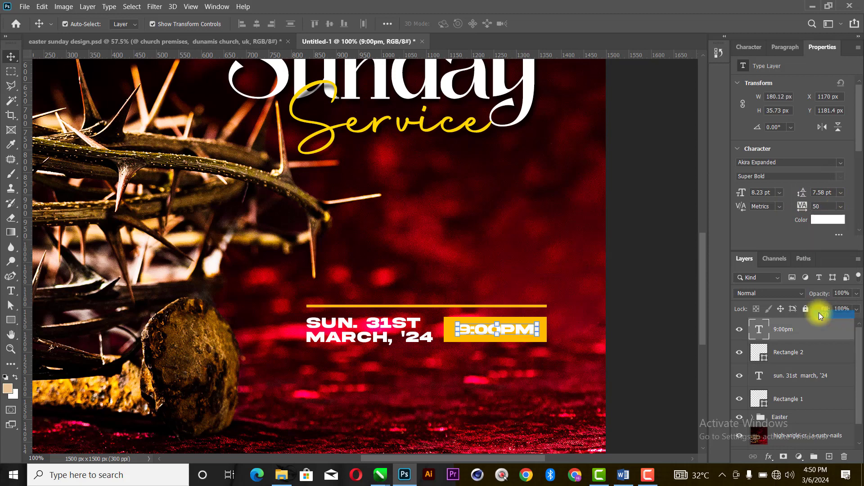
Center the widened 9:00PM text within the yellow rectangle again
left_click_drag(527, 329, 546, 327)
scroll(516, 310, "up", 5)
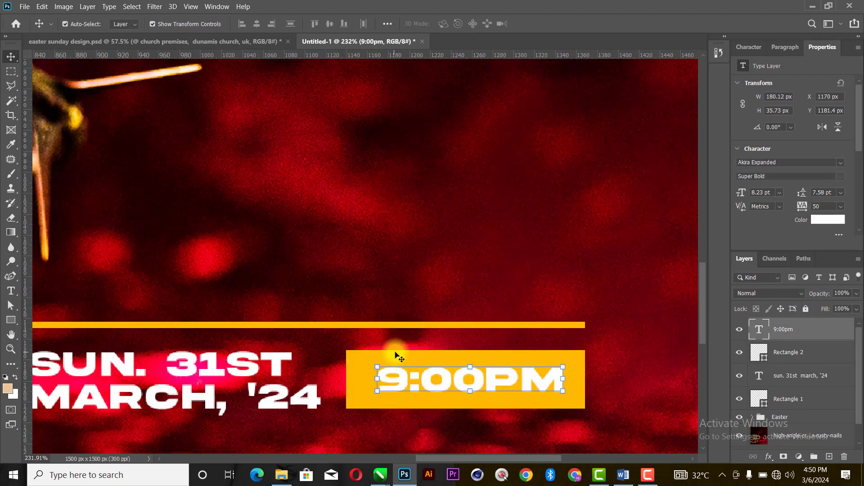
left_click(360, 354)
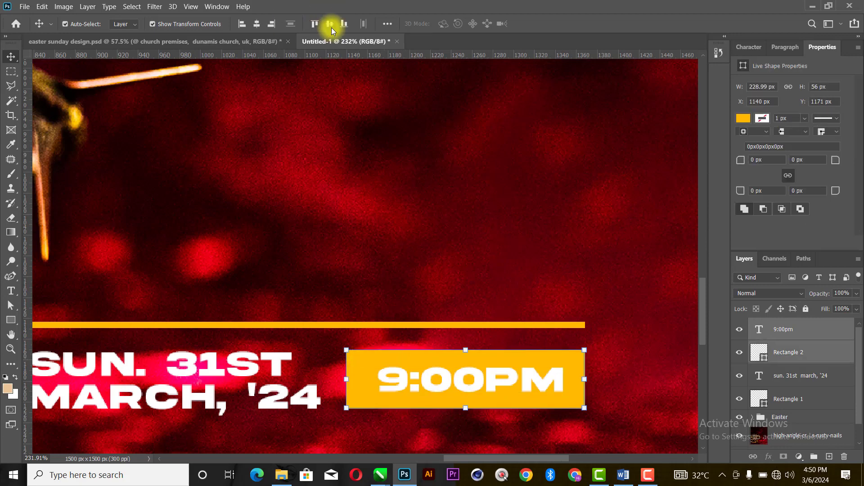
left_click(65, 24)
scroll(294, 73, "down", 3)
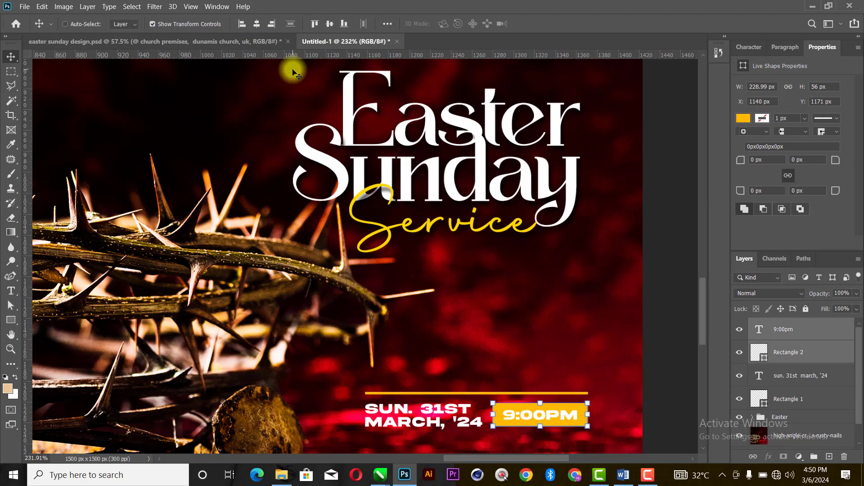
key("ctrl+0")
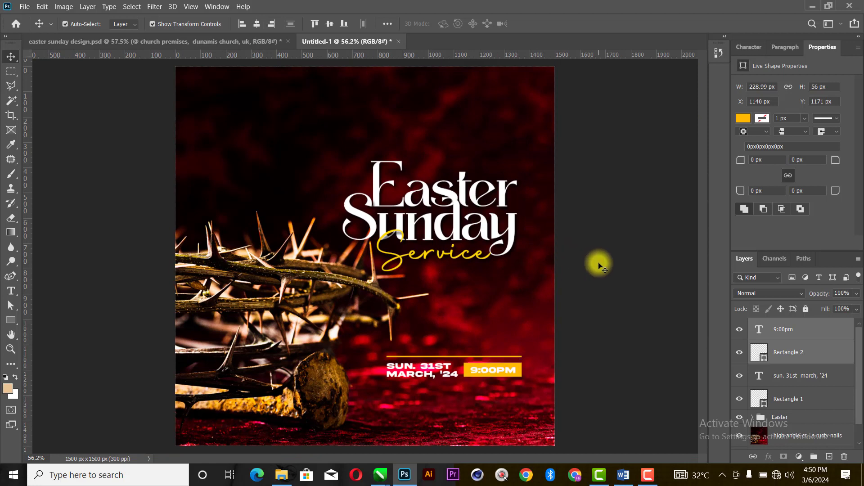
left_click(600, 265)
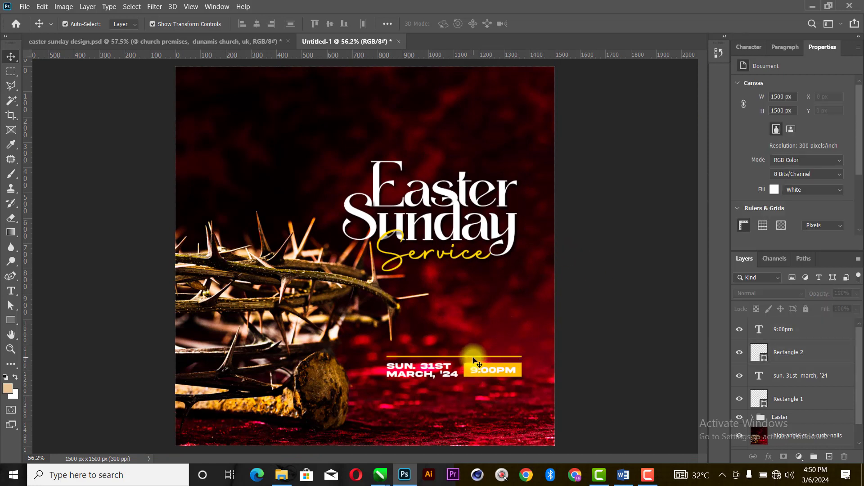
Duplicate the yellow divider line straight down to just below the date and time, at about Y 1242 px
left_click(474, 357)
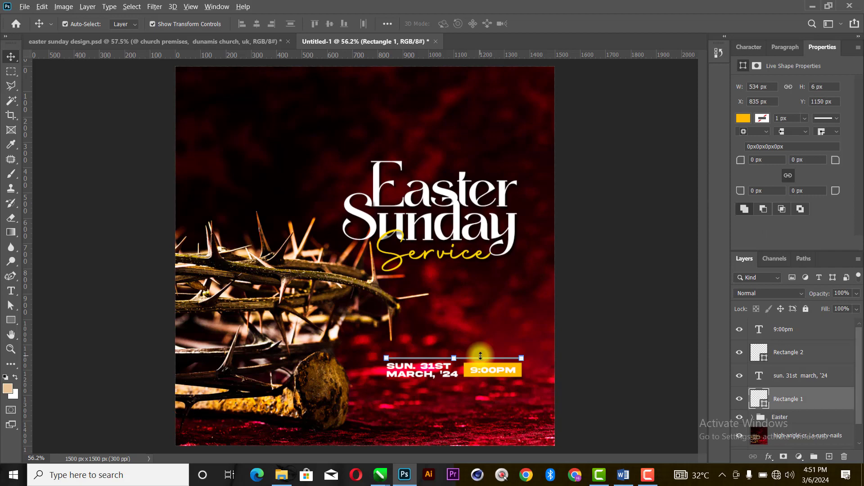
scroll(480, 355, "up", 5)
left_click_drag(483, 366, 488, 441)
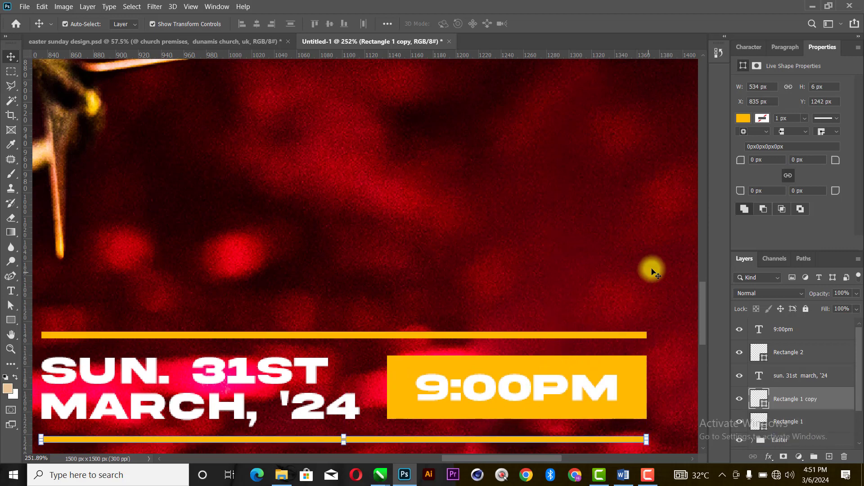
Copy the venue line "@ church premises, dunamis church, uk" from the Word document and return to the Photoshop design
scroll(652, 268, "down", 3)
left_click(623, 475)
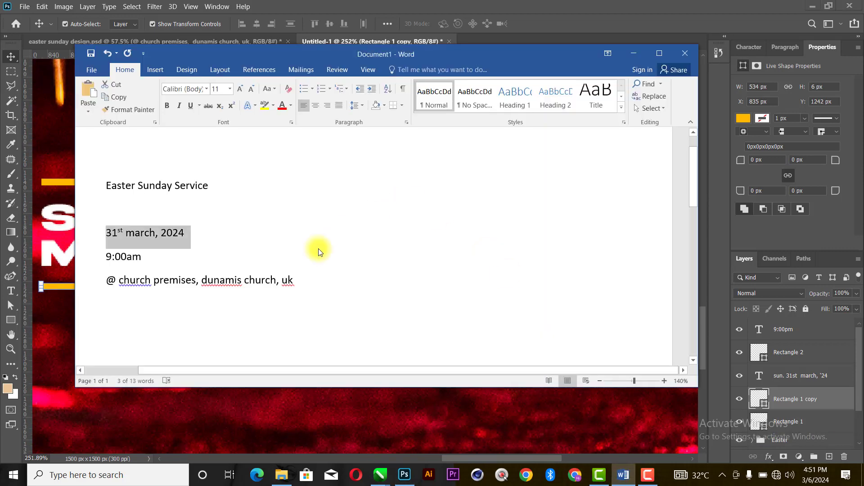
left_click_drag(306, 288, 110, 274)
key("ctrl+c")
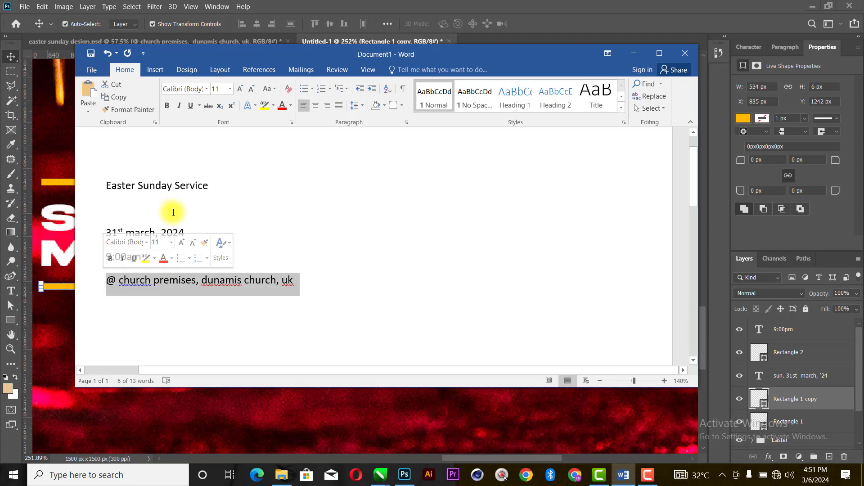
key("alt+Tab")
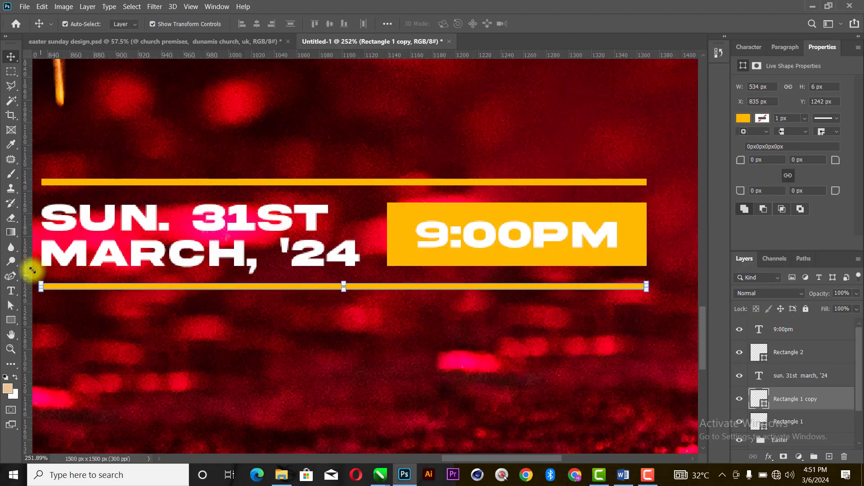
Paste the venue as new text below the lower yellow divider, breaking the line before "dunamis" and aligning it with the divider's left end
left_click(10, 290)
left_click(53, 320)
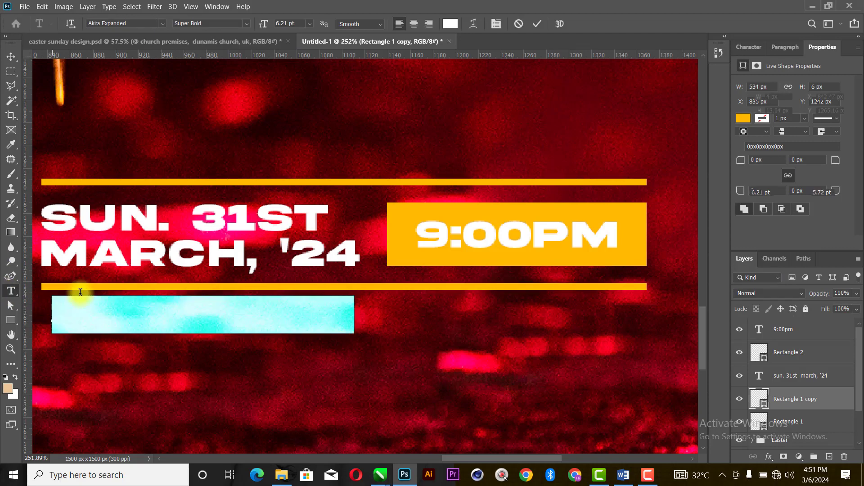
key("ctrl+v")
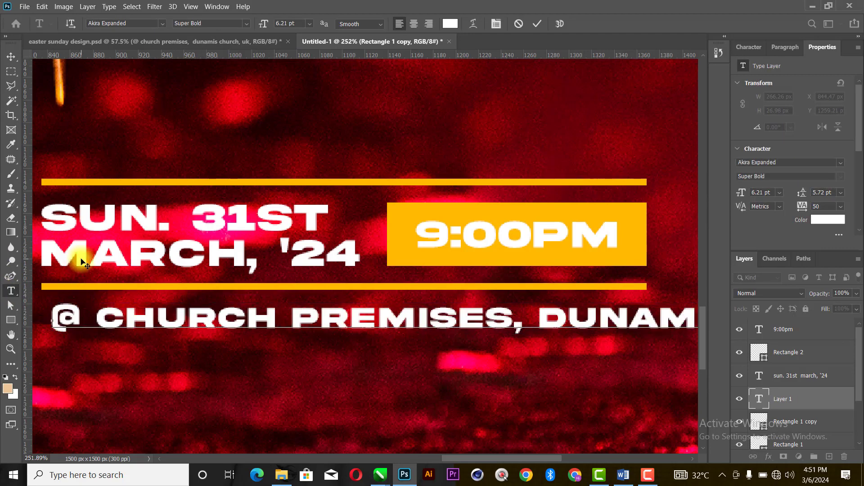
left_click(537, 23)
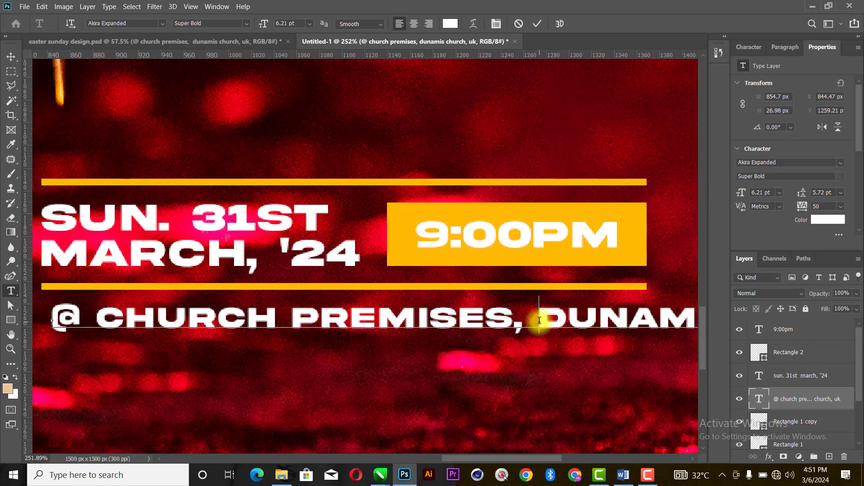
key("Return")
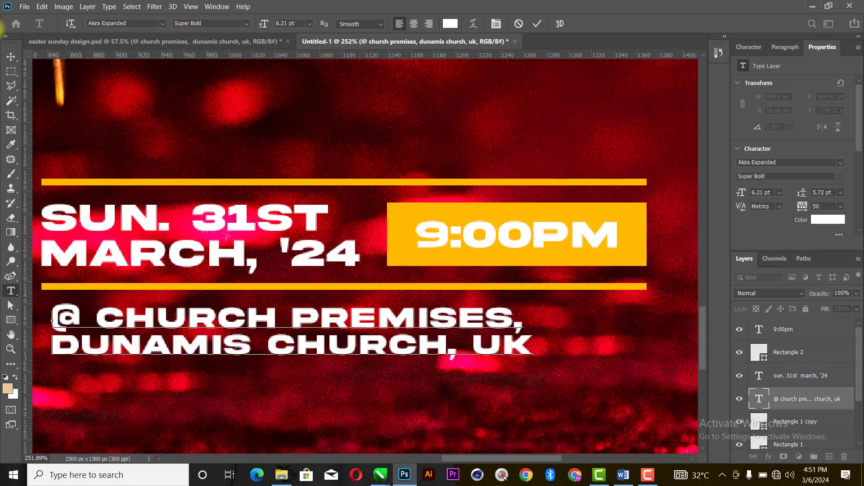
left_click(538, 23)
left_click(11, 56)
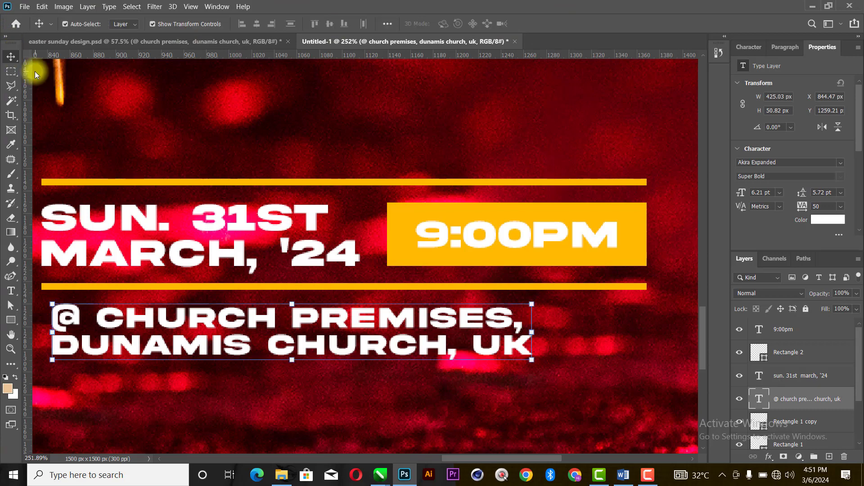
left_click_drag(196, 319, 186, 317)
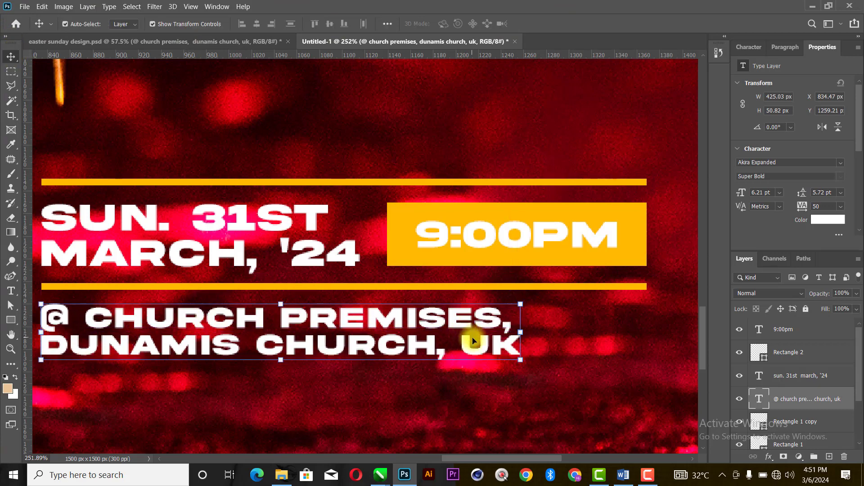
left_click_drag(524, 330, 641, 335)
left_click_drag(641, 334, 608, 333)
key("ctrl+z")
key("ctrl+z")
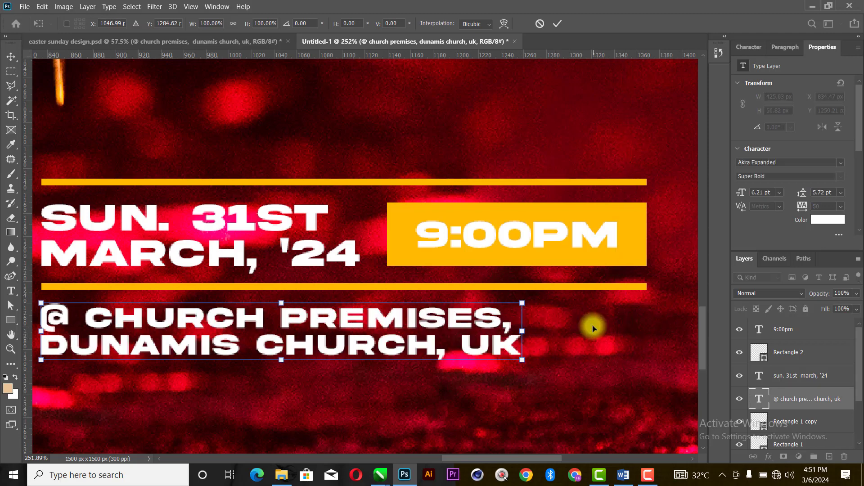
Scale the venue text proportionally to 125.76% so it spans the divider's width, and nudge it slightly down
left_click(234, 23)
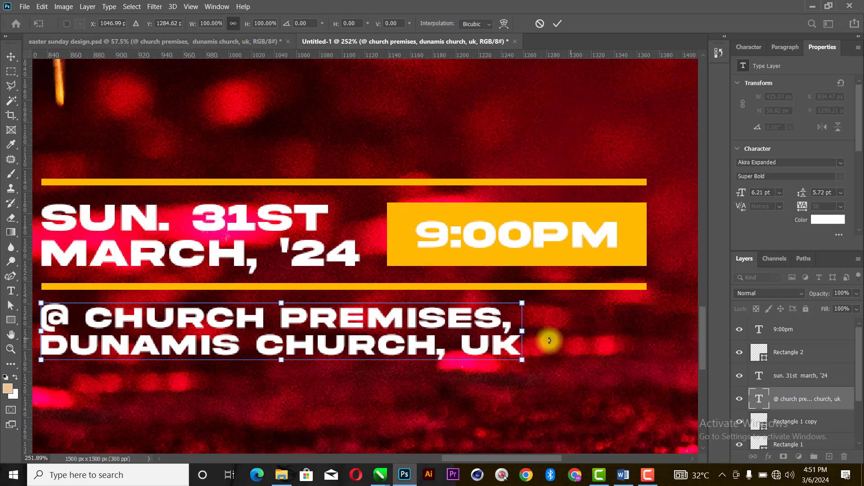
left_click_drag(521, 332, 644, 334)
key("Down")
key("Down")
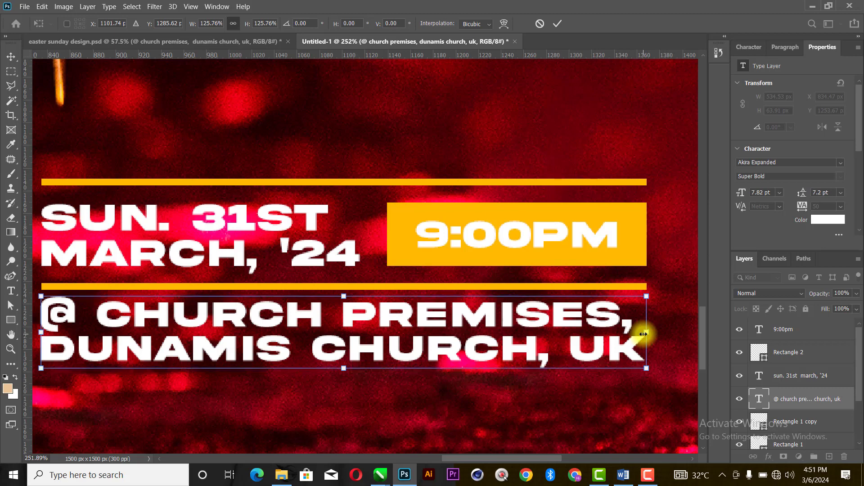
key("Return")
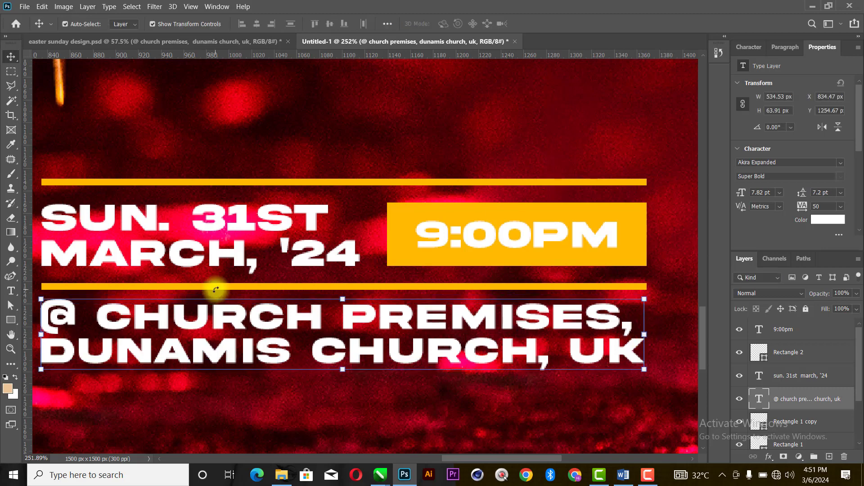
Duplicate the topmost yellow divider line straight down to just below the venue text, at about Y 1327 px
left_click(435, 183)
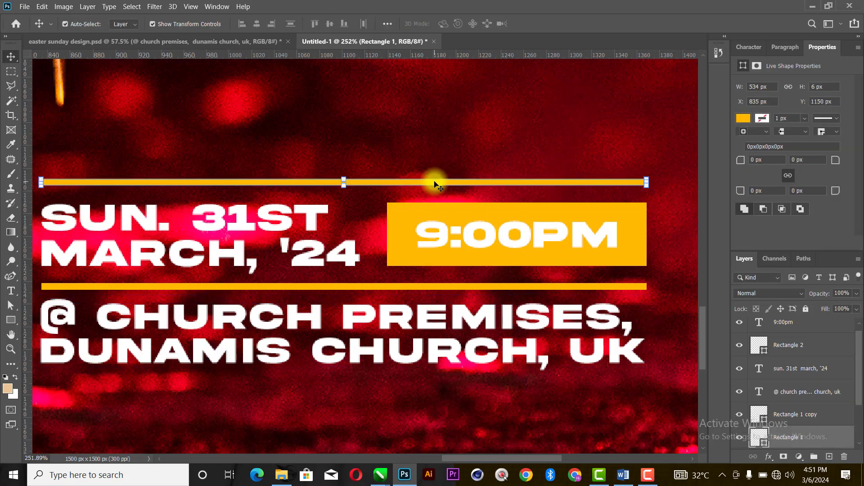
left_click_drag(435, 183, 436, 379)
key("ctrl")
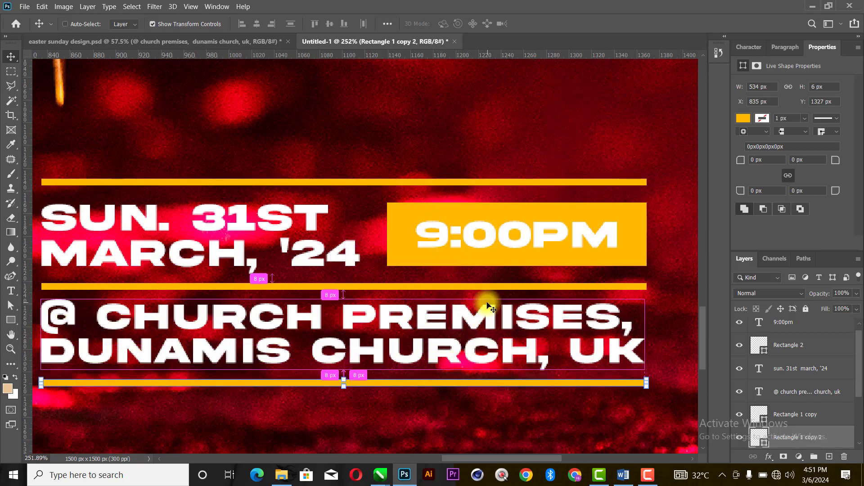
key("ctrl+1")
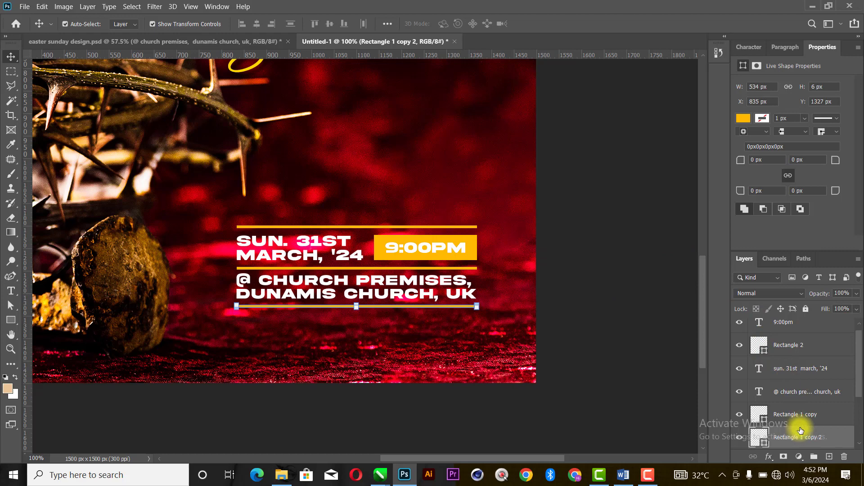
scroll(800, 428, "down", 3)
scroll(793, 353, "up", 2)
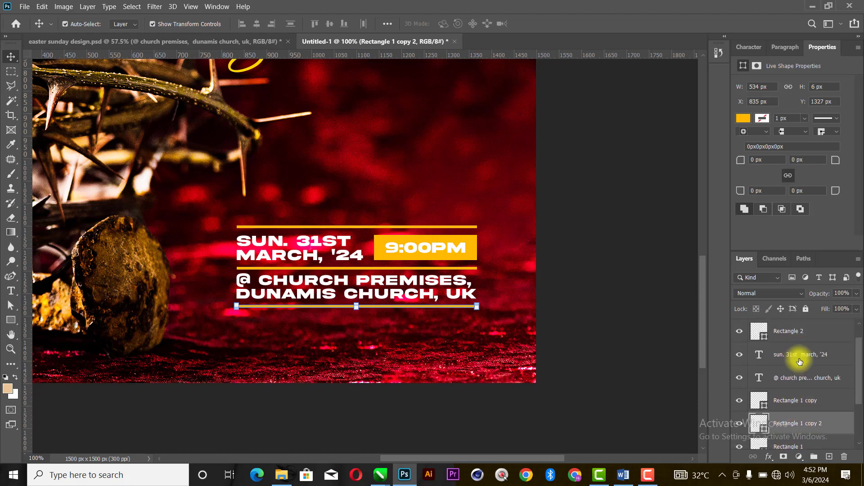
scroll(800, 377, "down", 2)
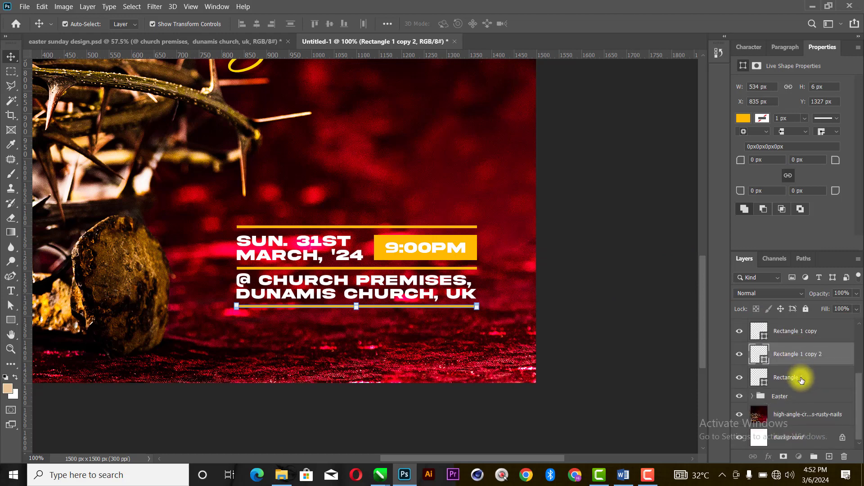
left_click(802, 380)
right_click(805, 381)
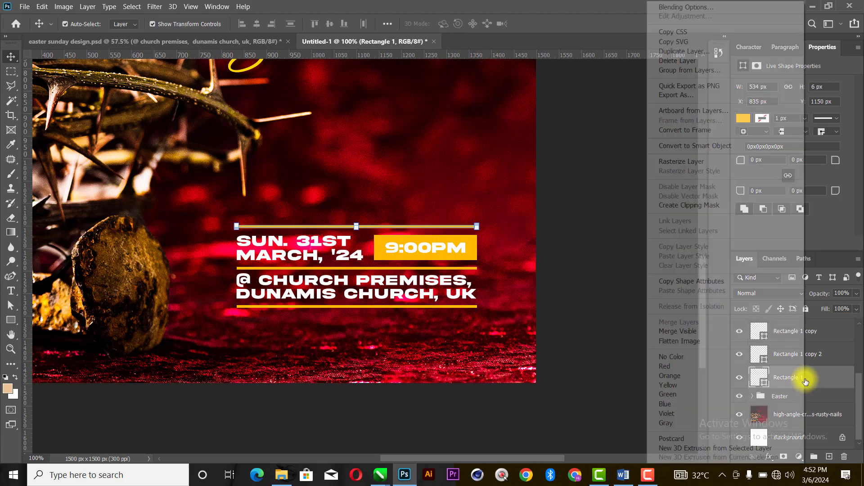
left_click(816, 363)
Add a drop shadow with its preset settings to the date text and collapse the layer's effects list
scroll(810, 360, "up", 2)
scroll(814, 360, "up", 1)
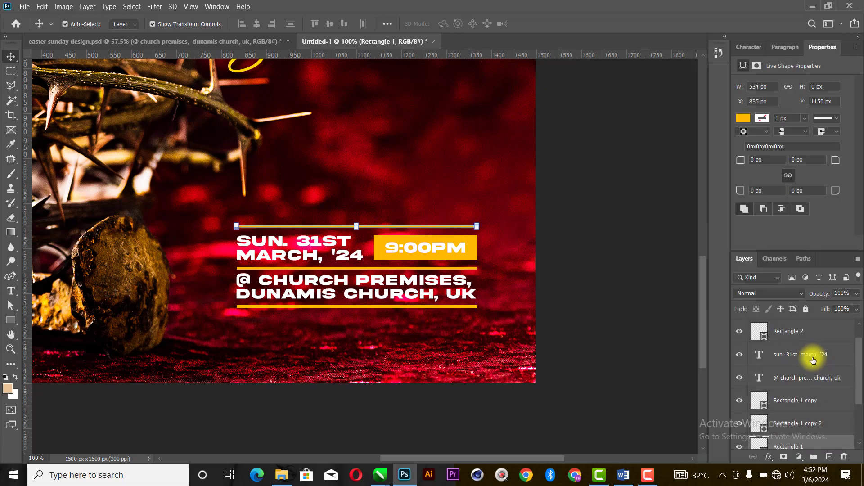
right_click(814, 355)
left_click(675, 15)
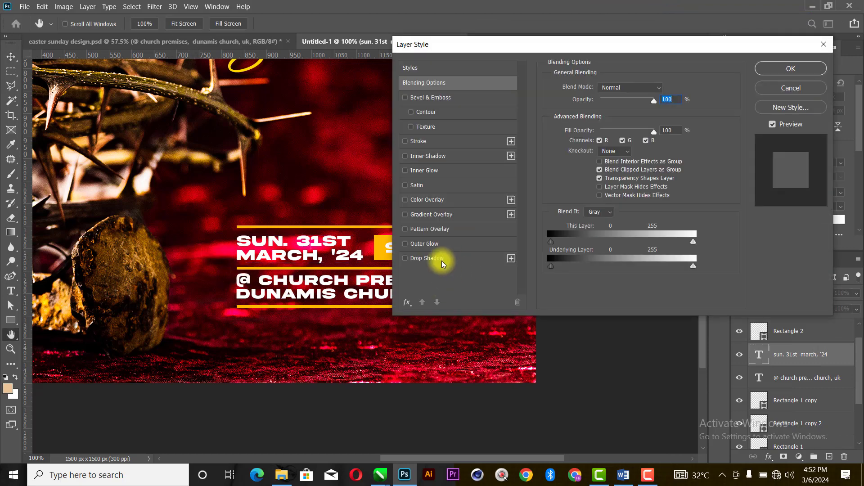
left_click(441, 259)
left_click(783, 70)
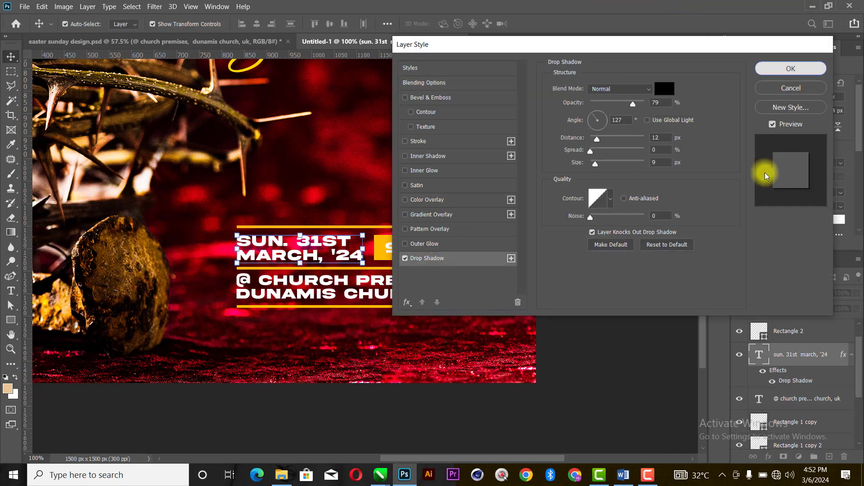
left_click(850, 356)
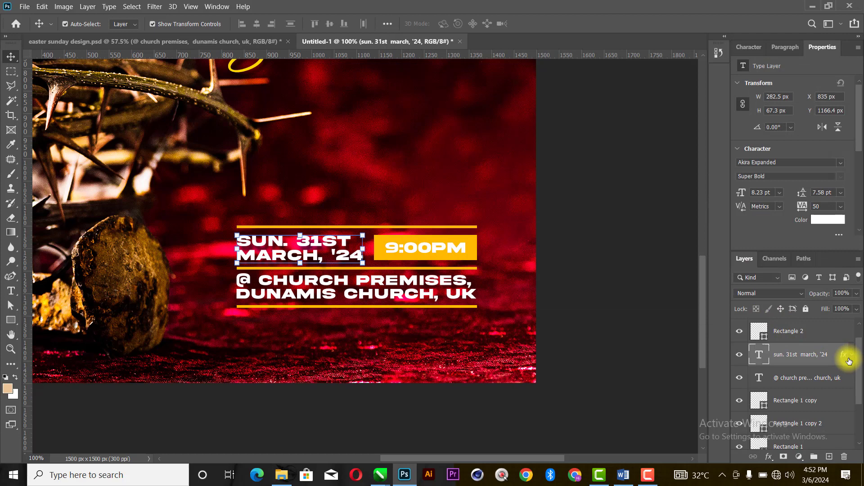
Add a drop shadow to the venue text through its layer style
right_click(831, 383)
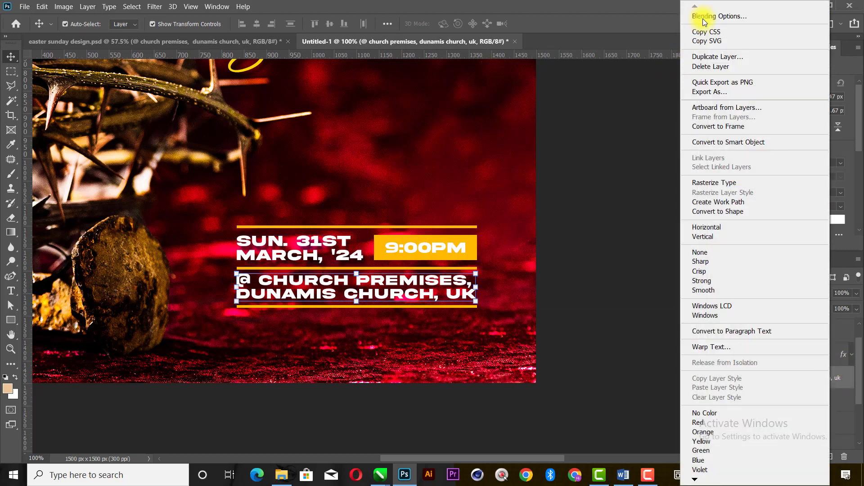
left_click(221, 161)
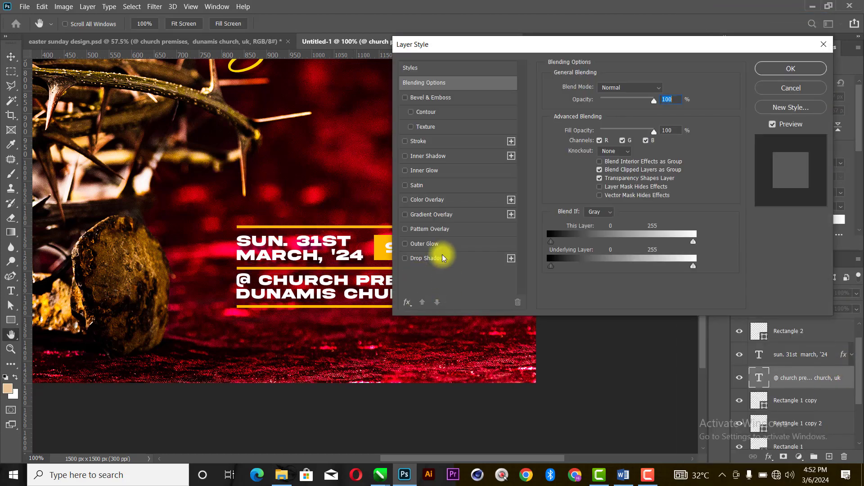
left_click(427, 258)
left_click(791, 68)
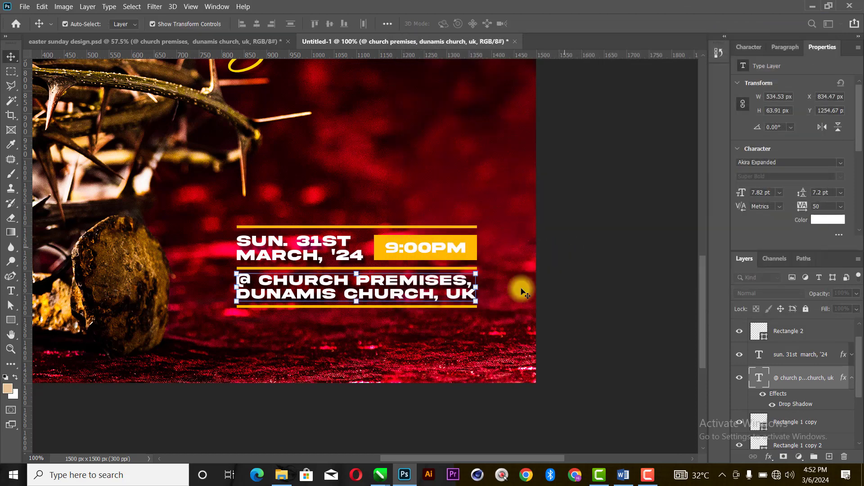
Group all date, time, venue and divider layers, from Rectangle 1 up to the 9:00PM text
key("ctrl+0")
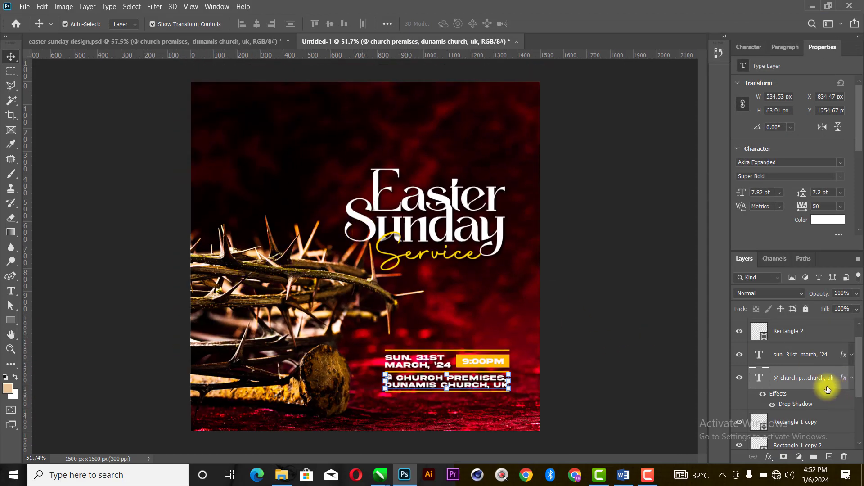
scroll(816, 423, "down", 2)
left_click(795, 384)
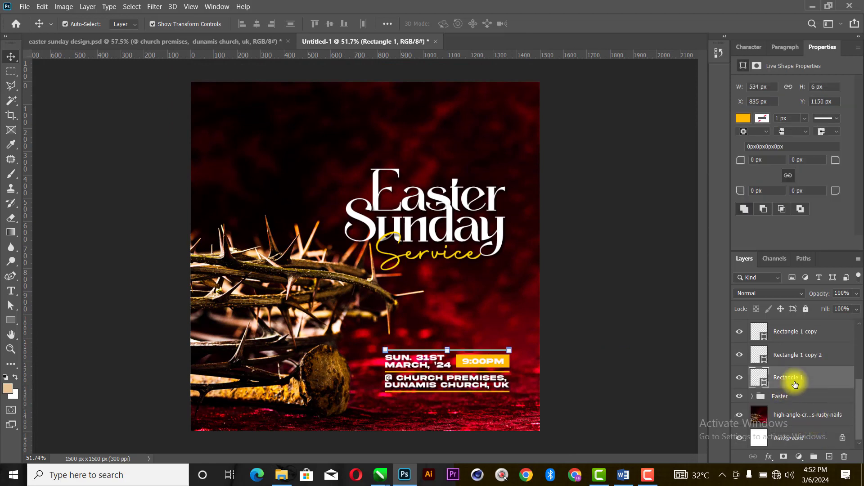
scroll(794, 383, "up", 3)
left_click(792, 331, "shift")
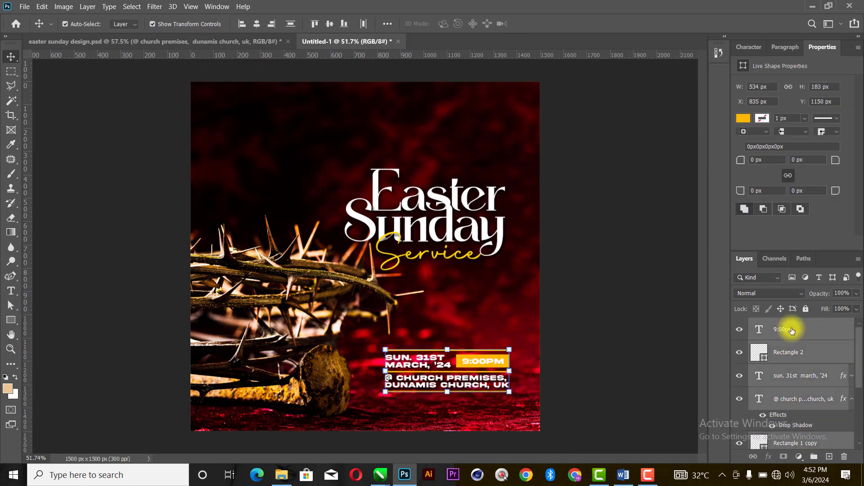
key("ctrl+g")
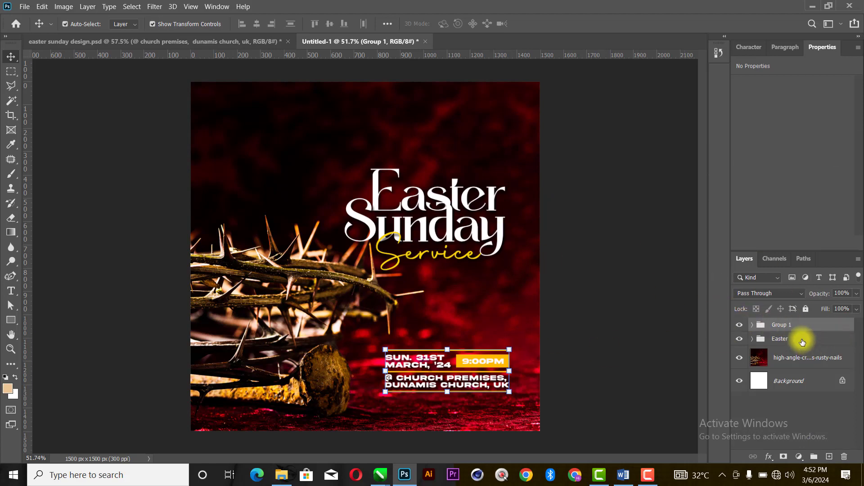
Align the right edges of the details group and the Easter title group, and clear the selection
left_click(803, 338, "ctrl")
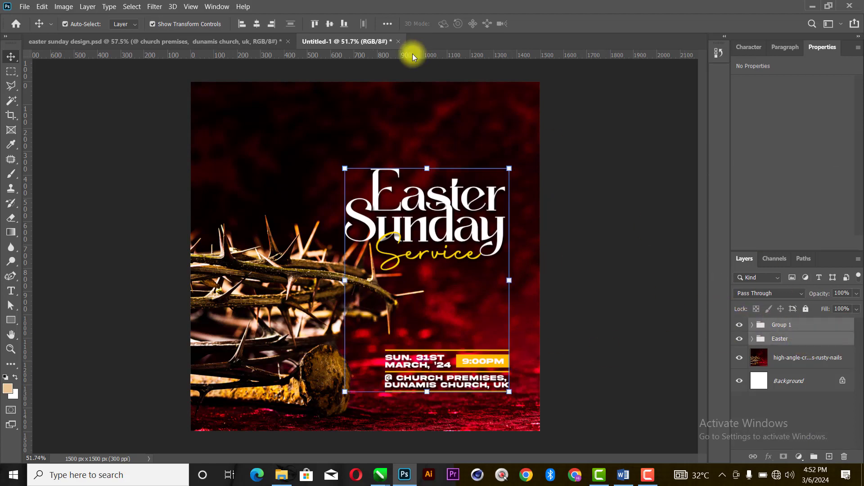
left_click(271, 25)
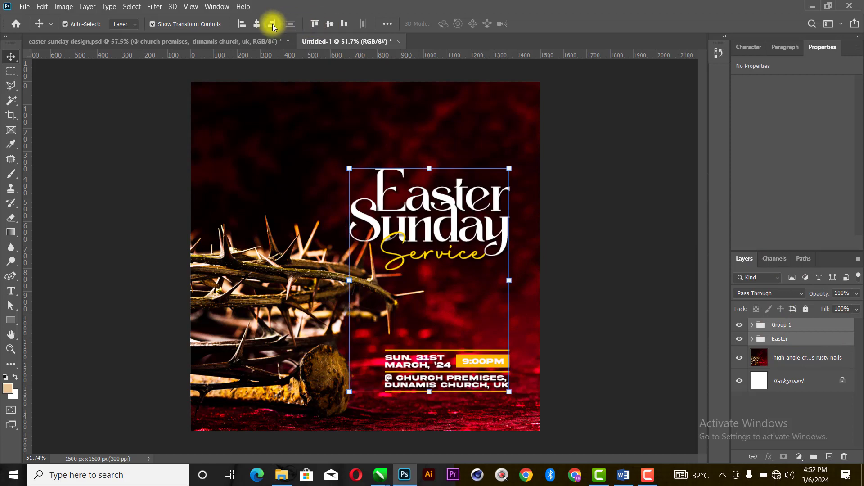
left_click(623, 185)
left_click(495, 279)
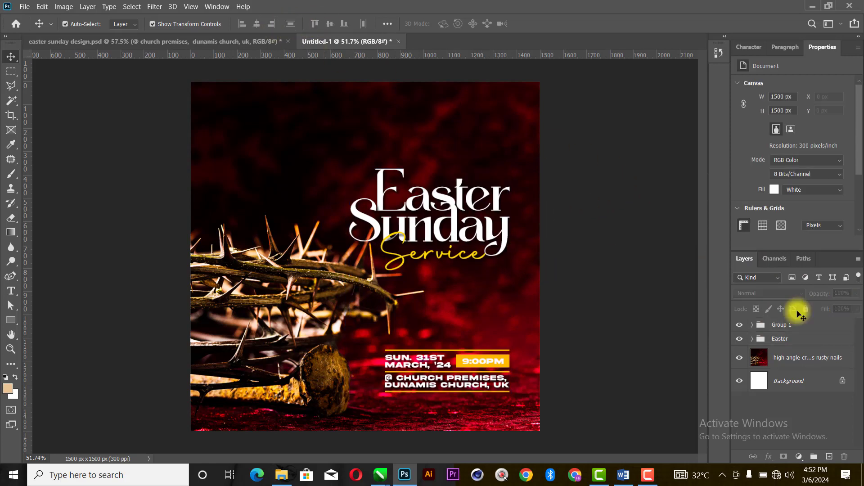
Enlarge the Easter title group proportionally to 111.23%, keeping its right edge in place, and move it slightly up
left_click(805, 338)
left_click_drag(350, 219, 332, 220)
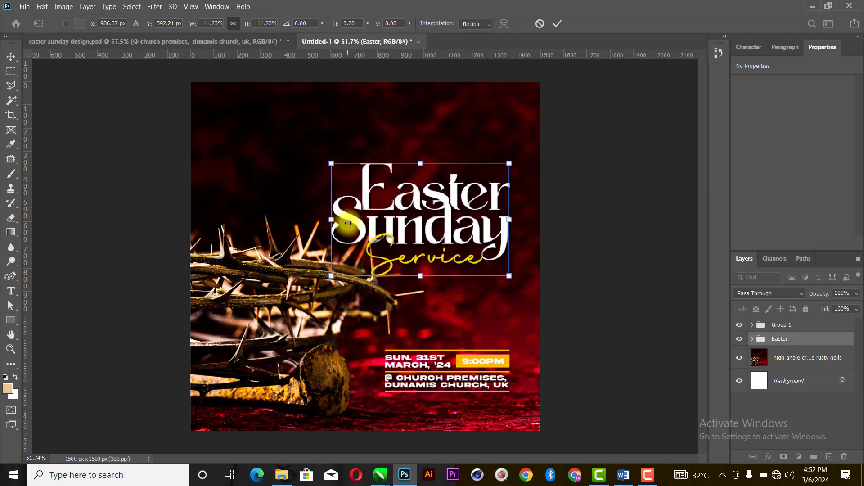
key("Up")
key("Up")
key("Up")
key("Up")
key("Up")
key("Up")
key("Up")
key("Up")
key("Up")
key("Up")
key("Up")
key("Up")
key("Up")
key("Up")
key("Up")
key("Up")
key("Up")
key("Up")
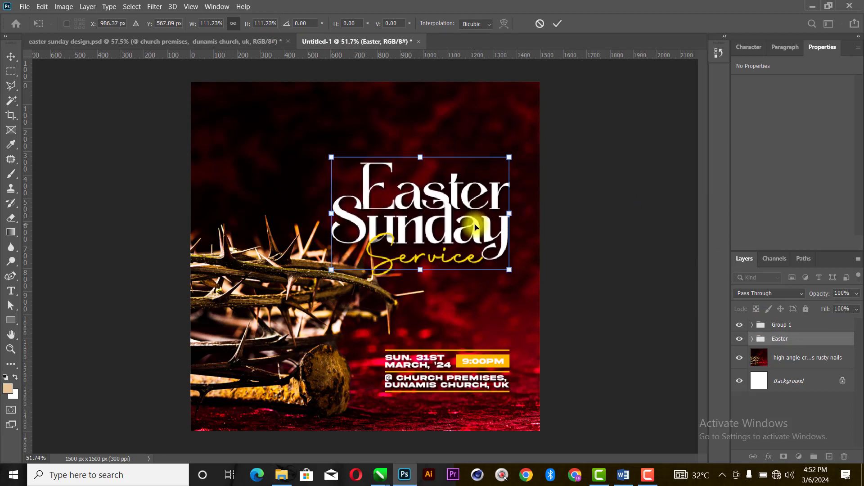
key("Return")
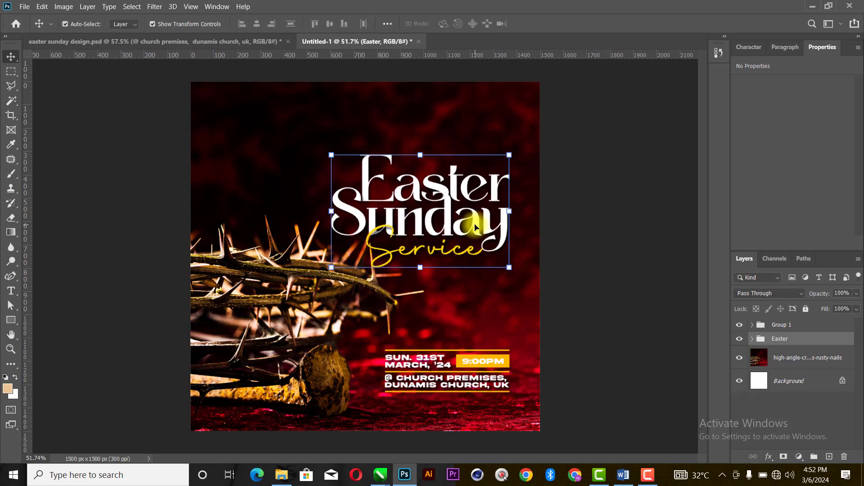
left_click(592, 219)
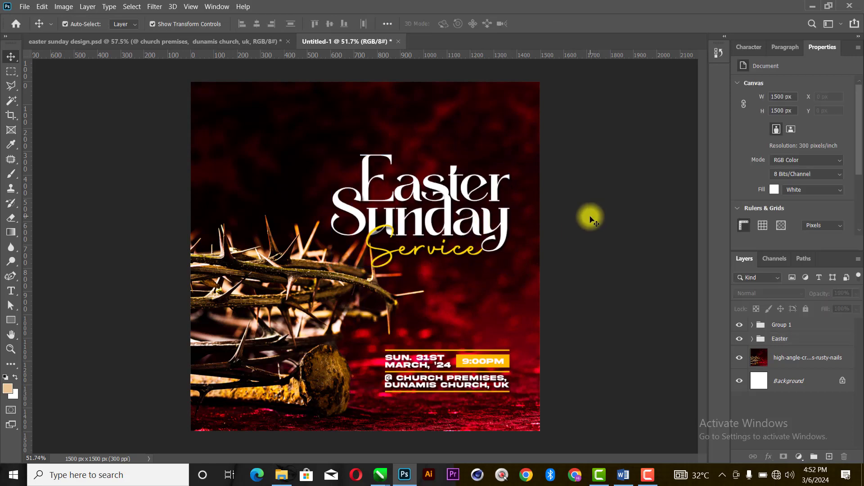
Nudge the crown-of-thorns background image up to Y -57 px
left_click(509, 149)
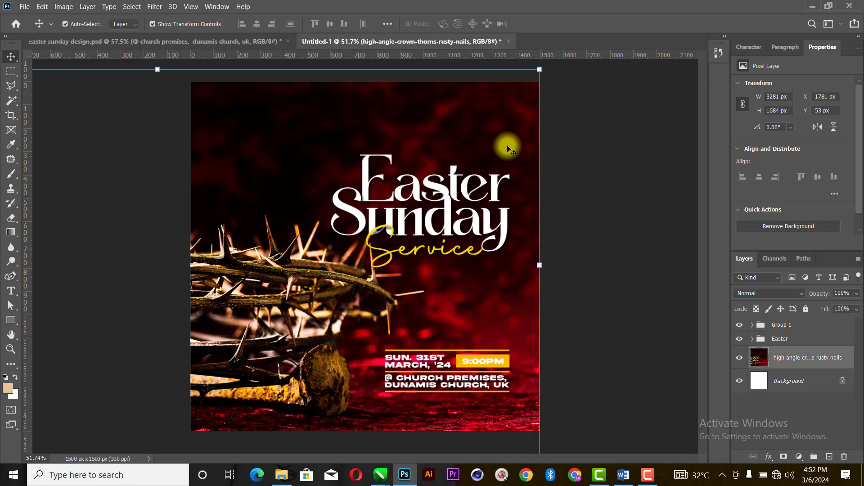
key("Up")
key("Up")
key("Up")
key("Up")
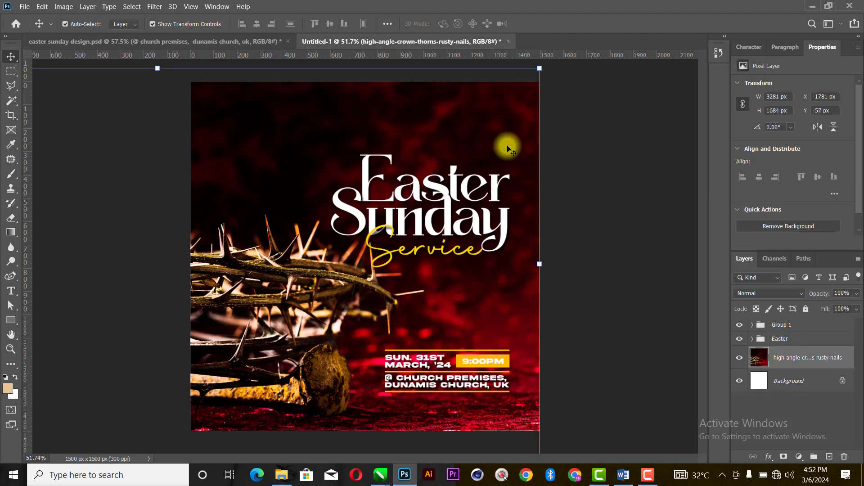
Select the group holding the date, time and venue details
left_click(801, 324)
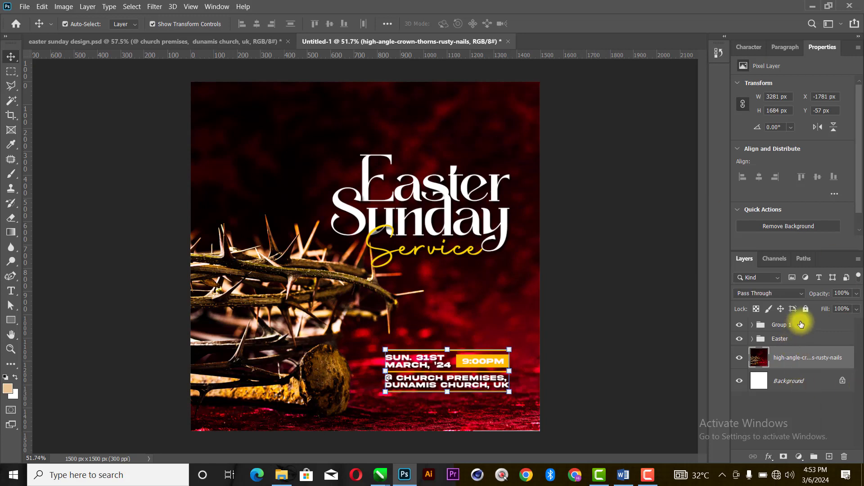